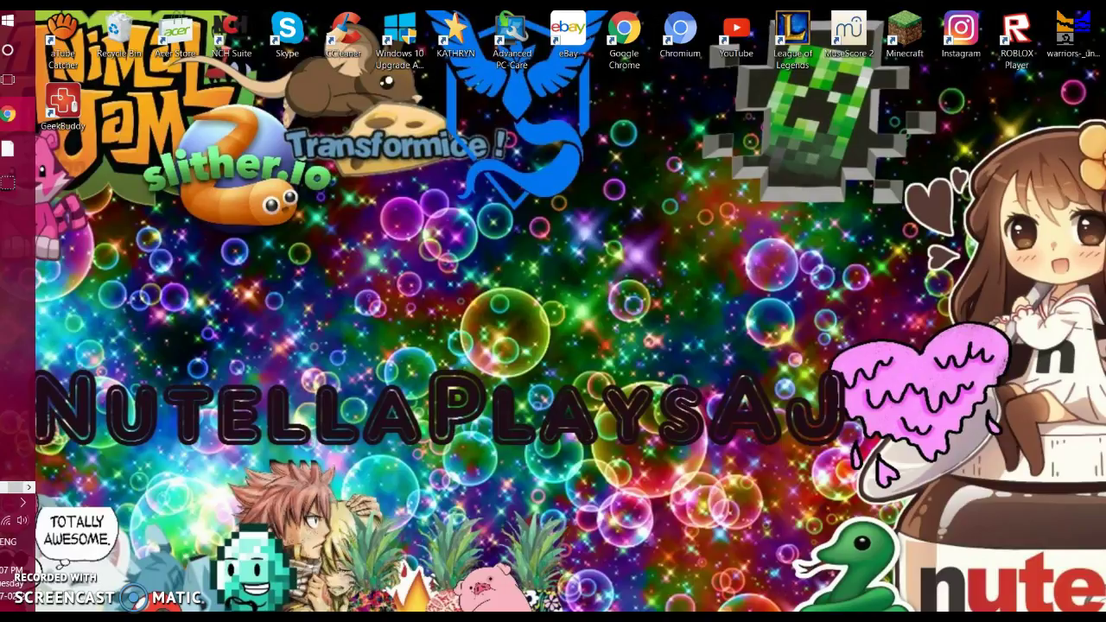
- Bring Chrome to the front and open a new window to search for the OBS download
left_click(10, 115)
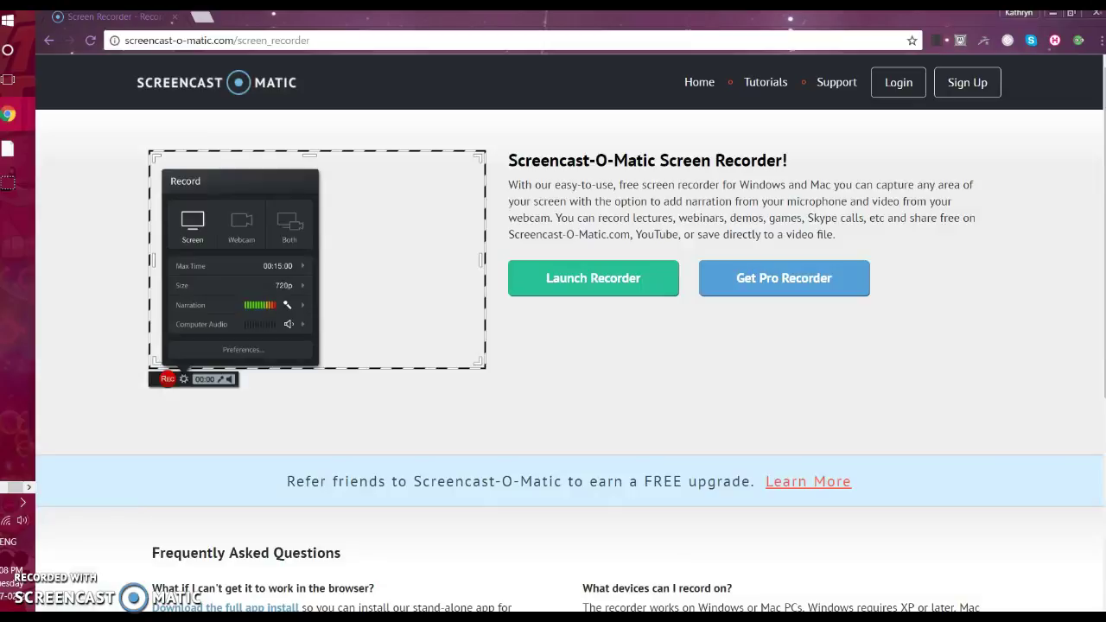
key("ctrl+n")
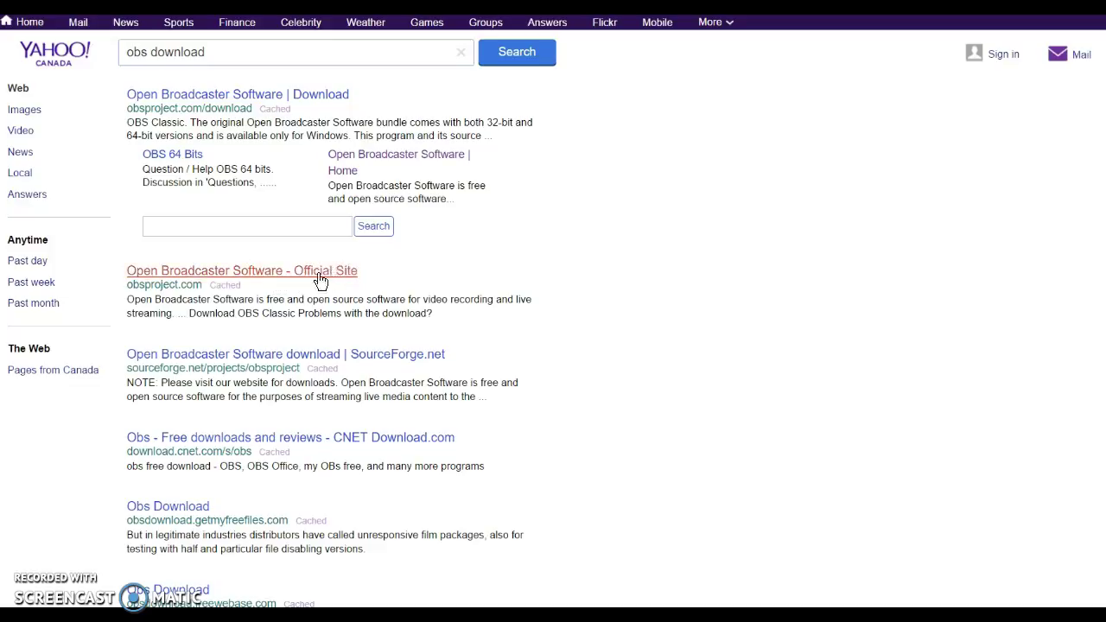
- Open the official OBS site and go to its OBS Studio download page
left_click(321, 275)
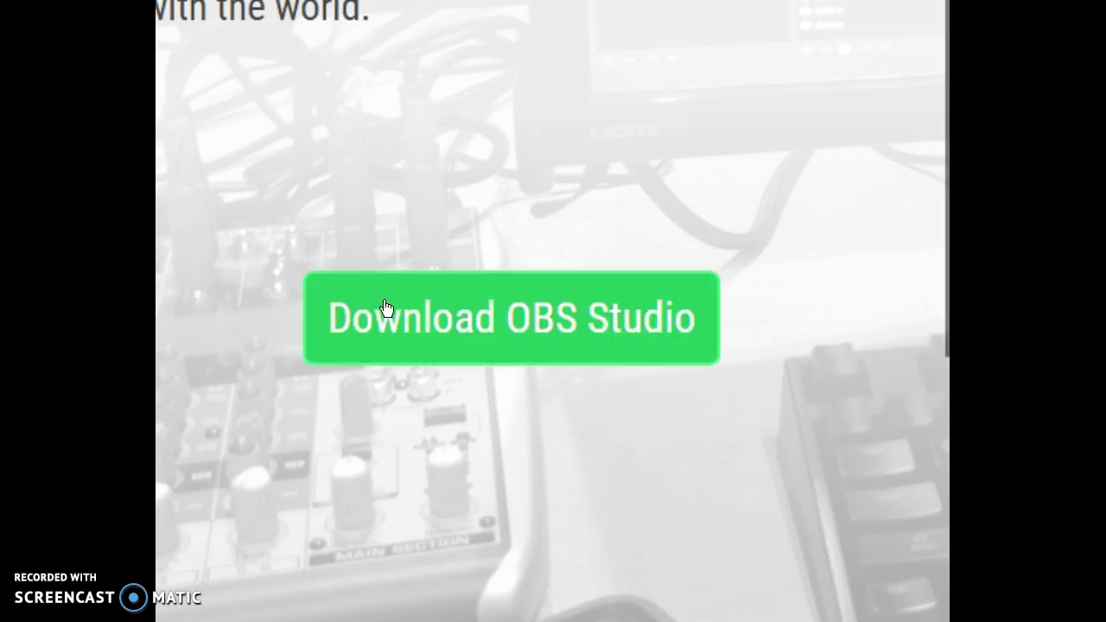
left_click(368, 332)
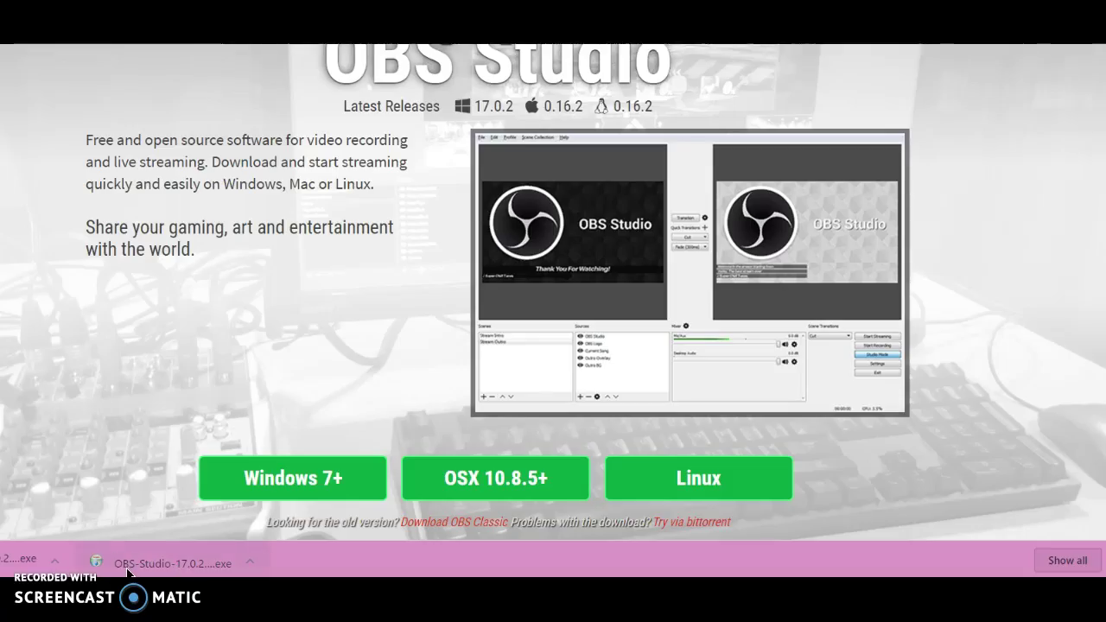
- Run the OBS-Studio-17.0.2 installer, accept the GPL licence and default location, and install
left_click(191, 566)
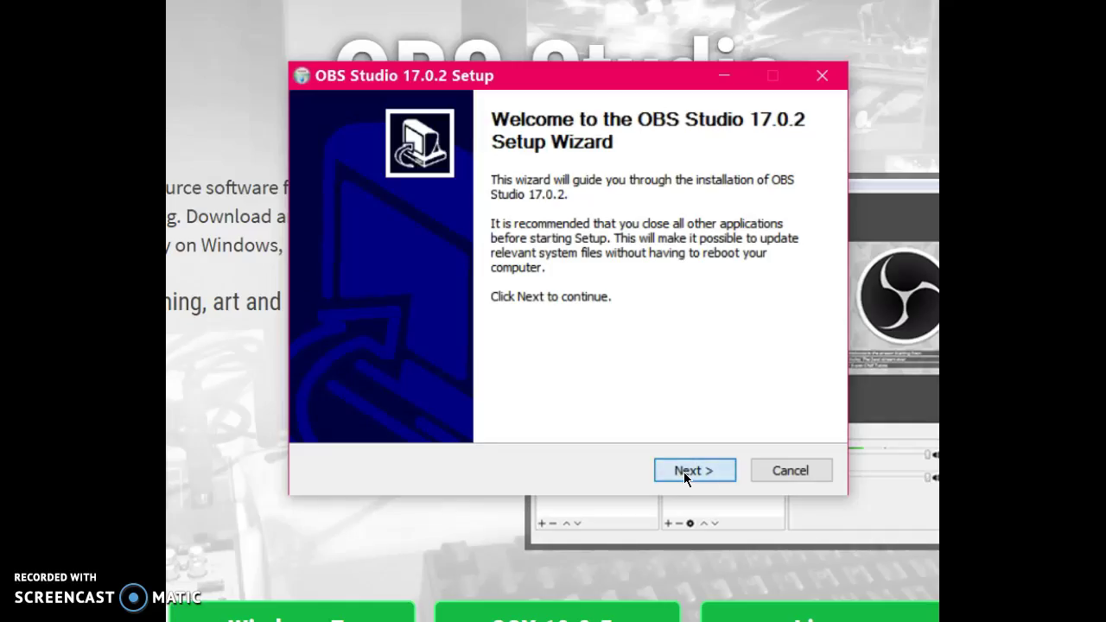
left_click(641, 408)
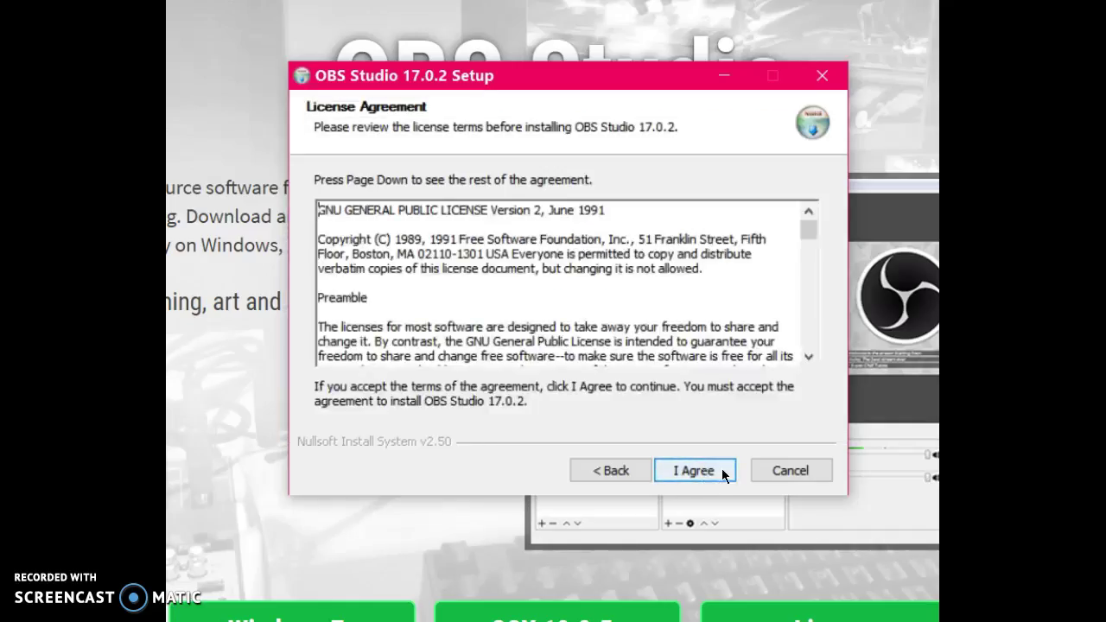
left_click(699, 473)
left_click(694, 473)
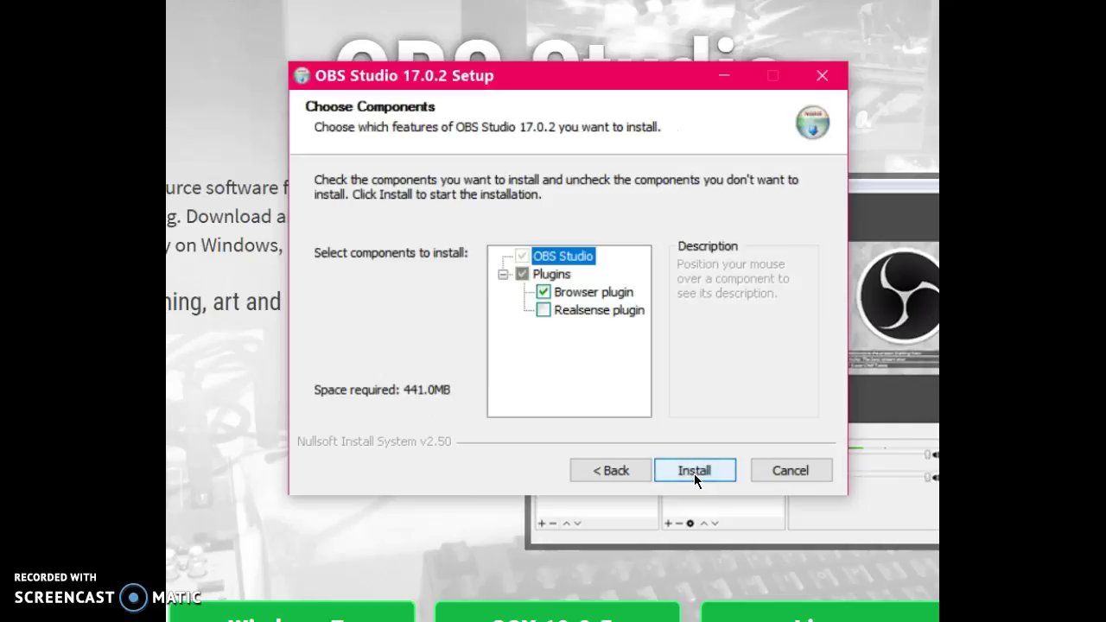
left_click(693, 470)
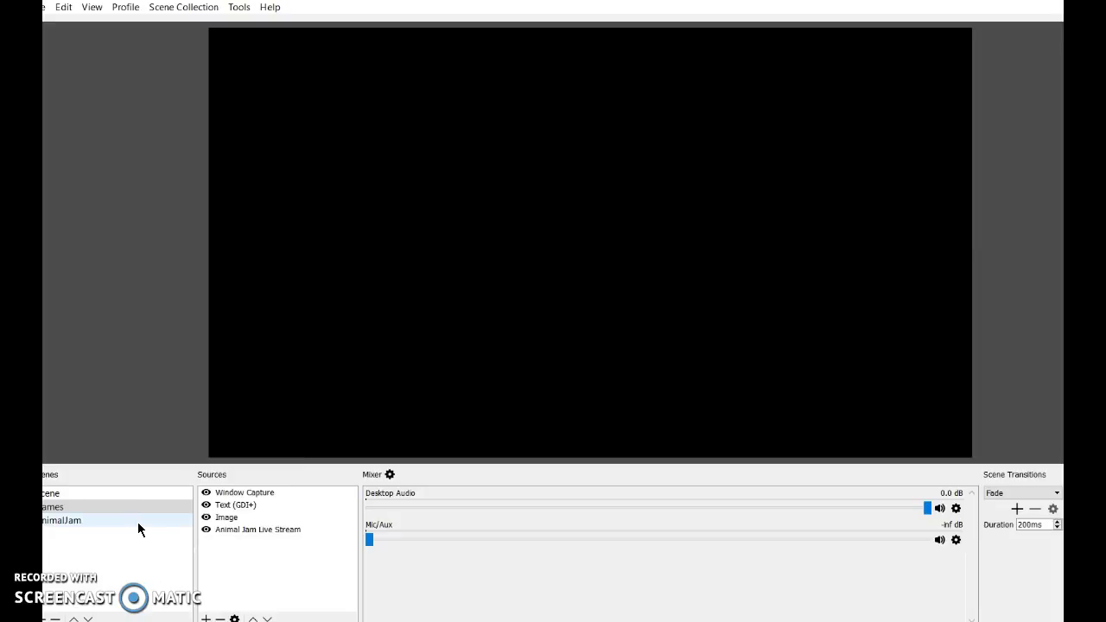
- Add a scene and rename its default 'Scene 1' to 'Test Scene'
right_click(174, 561)
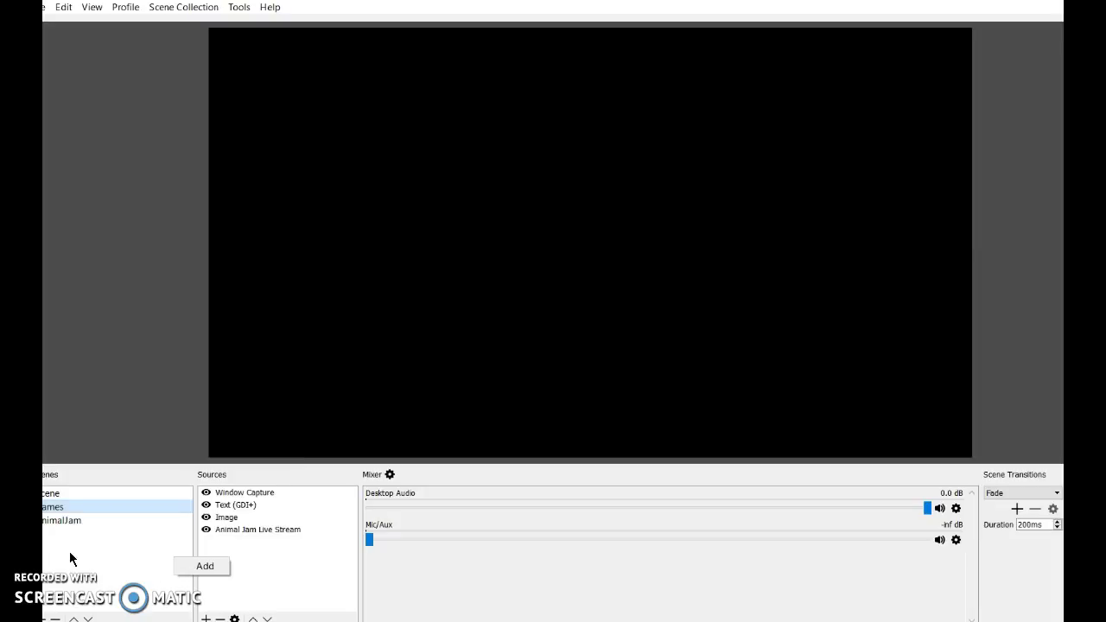
left_click(218, 570)
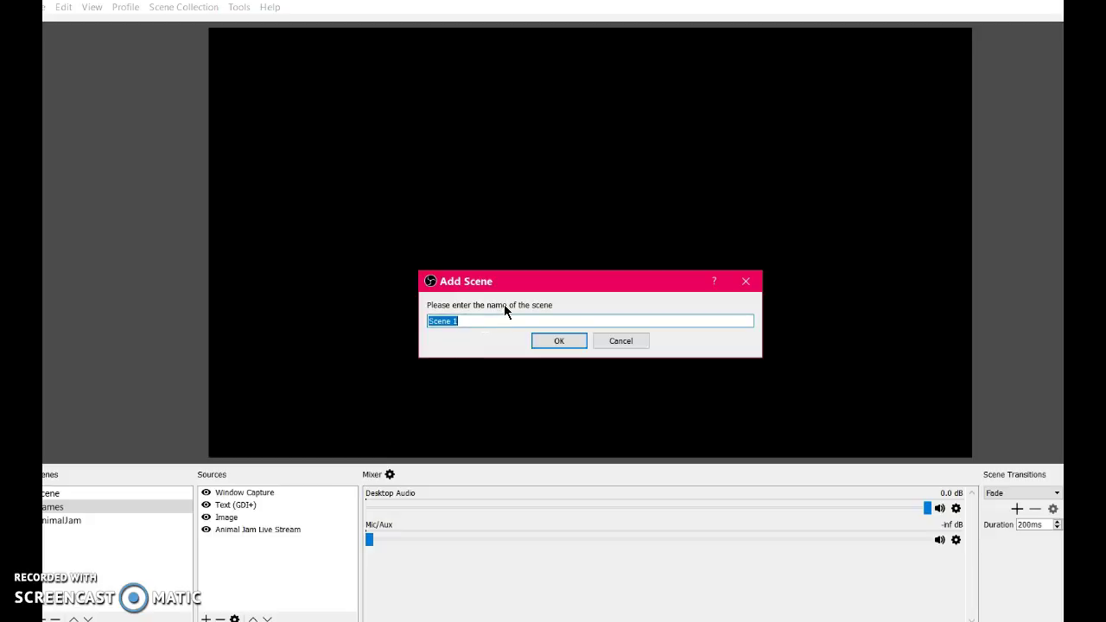
key("BackSpace")
type("Test Scene")
left_click(566, 340)
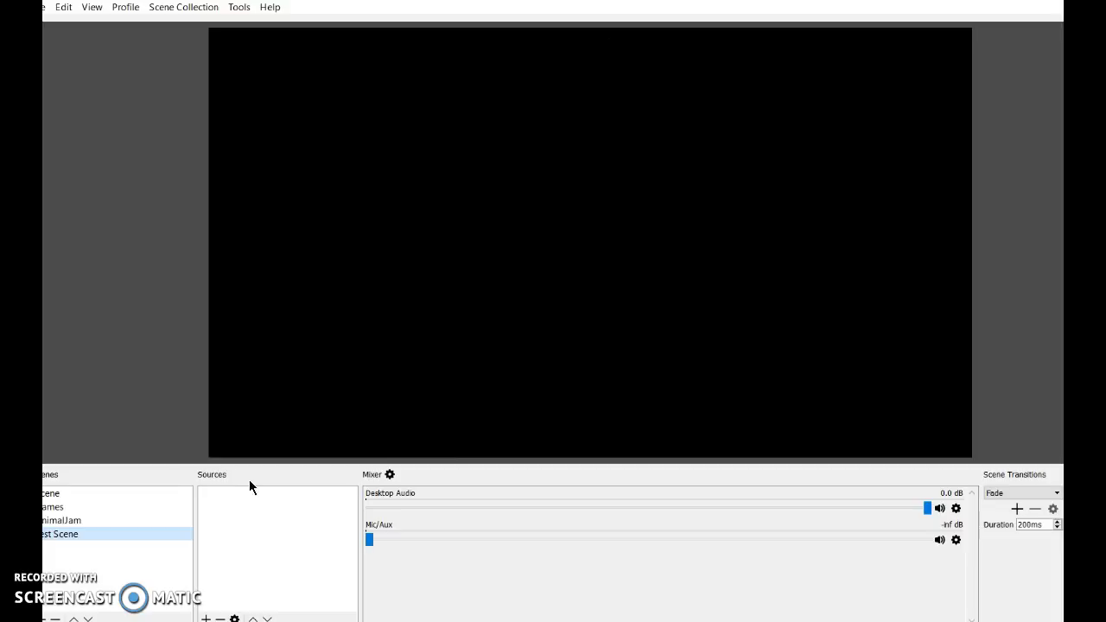
- Add a Display Capture source of Display 0 with default settings
right_click(257, 514)
mouse_move(285, 522)
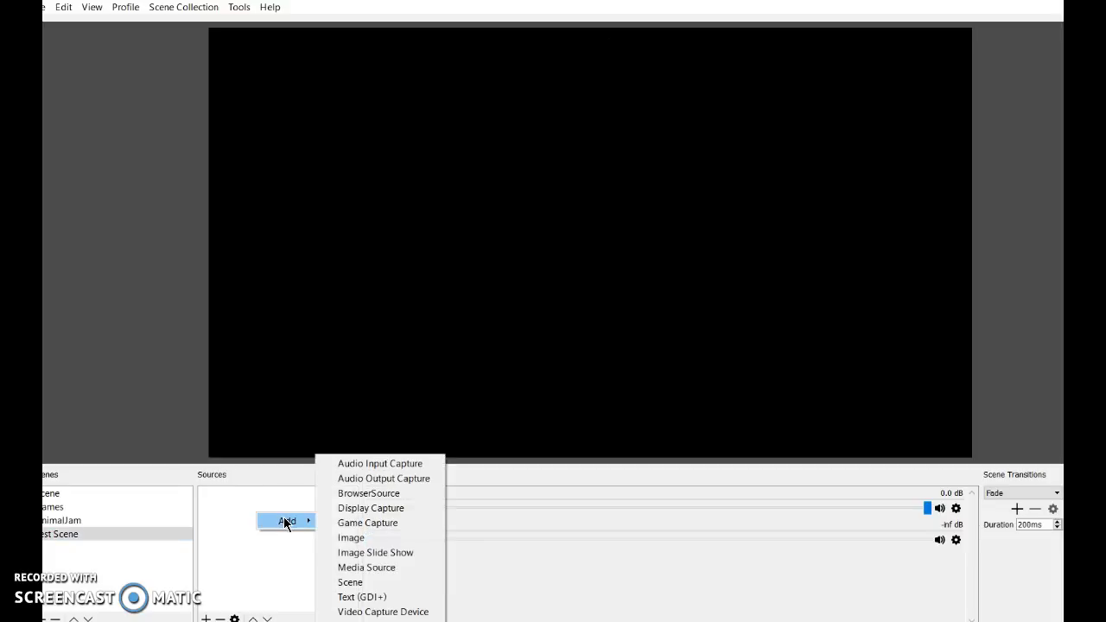
left_click(360, 508)
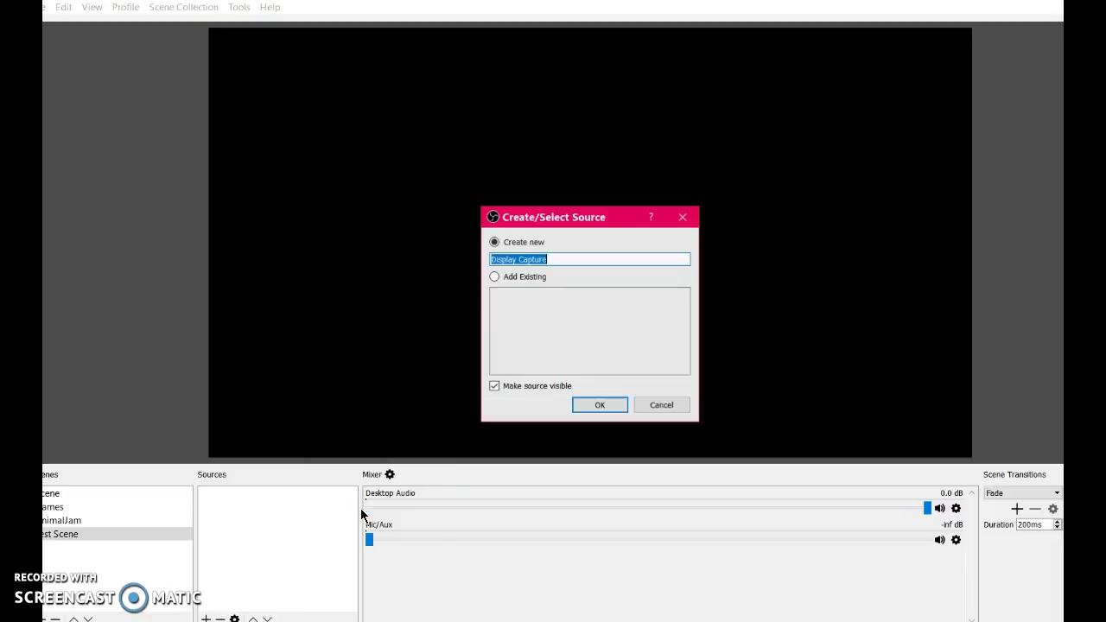
left_click(573, 404)
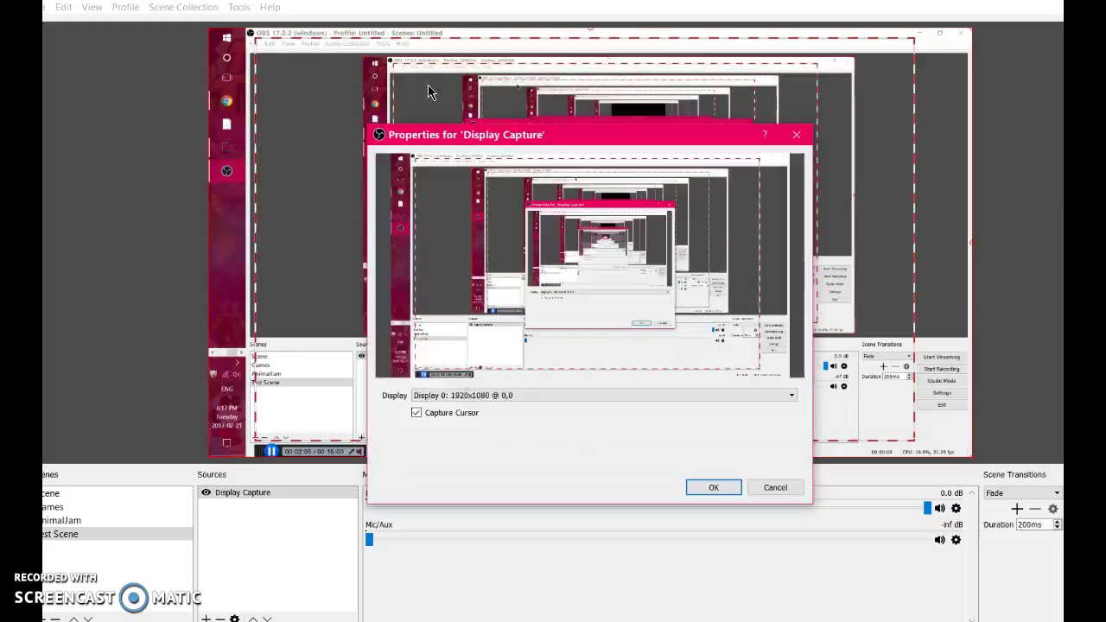
left_click(713, 486)
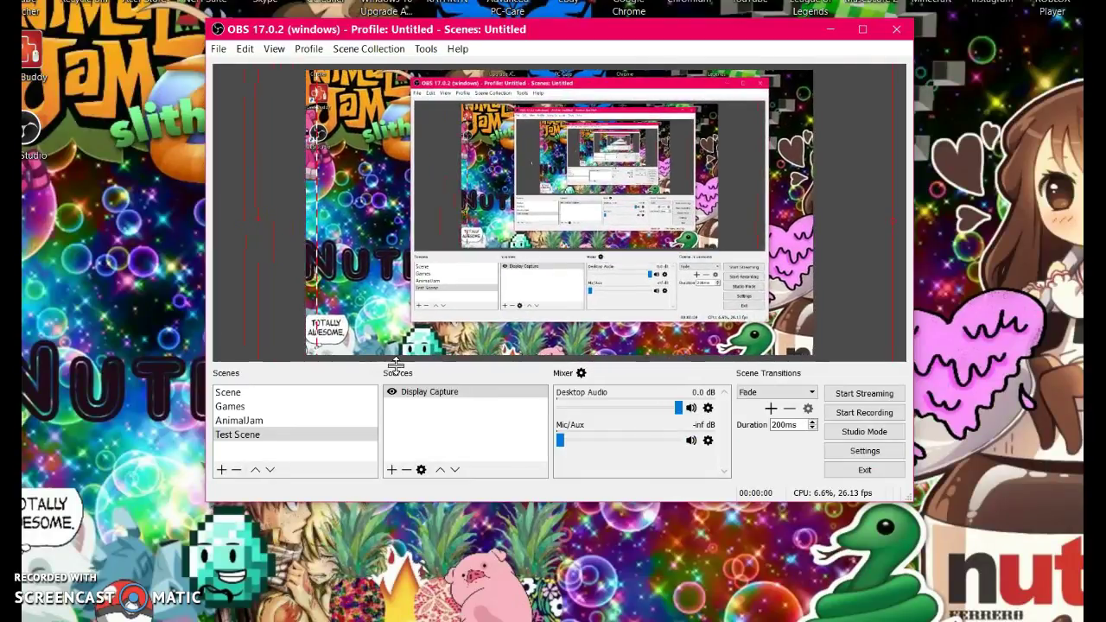
- Add a Text (GDI+) source and enter the channel name as its text
right_click(429, 414)
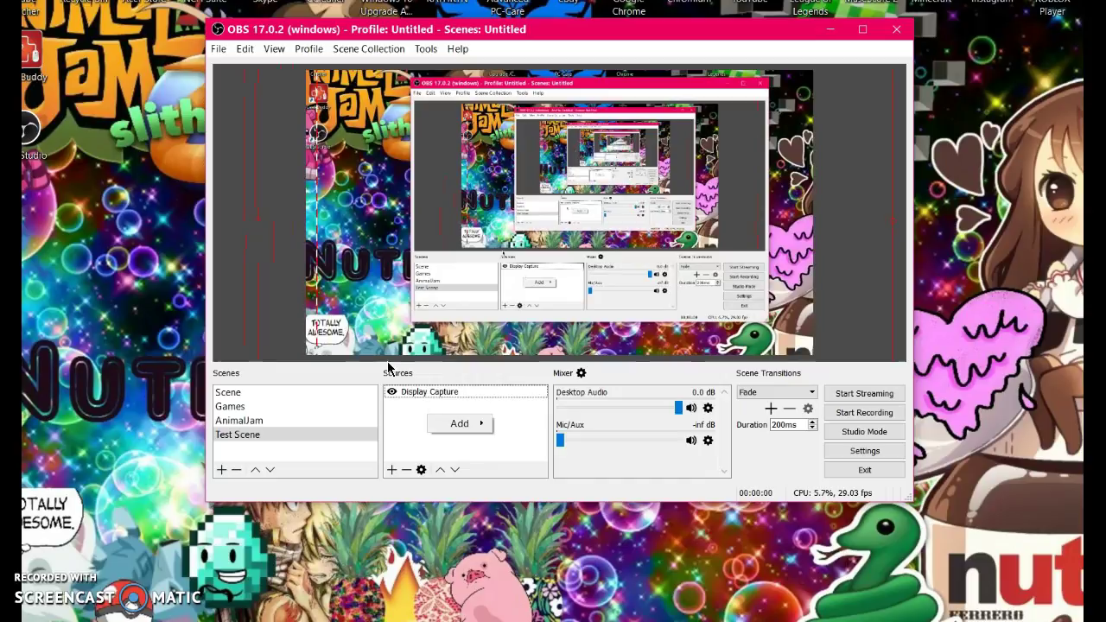
left_click(444, 424)
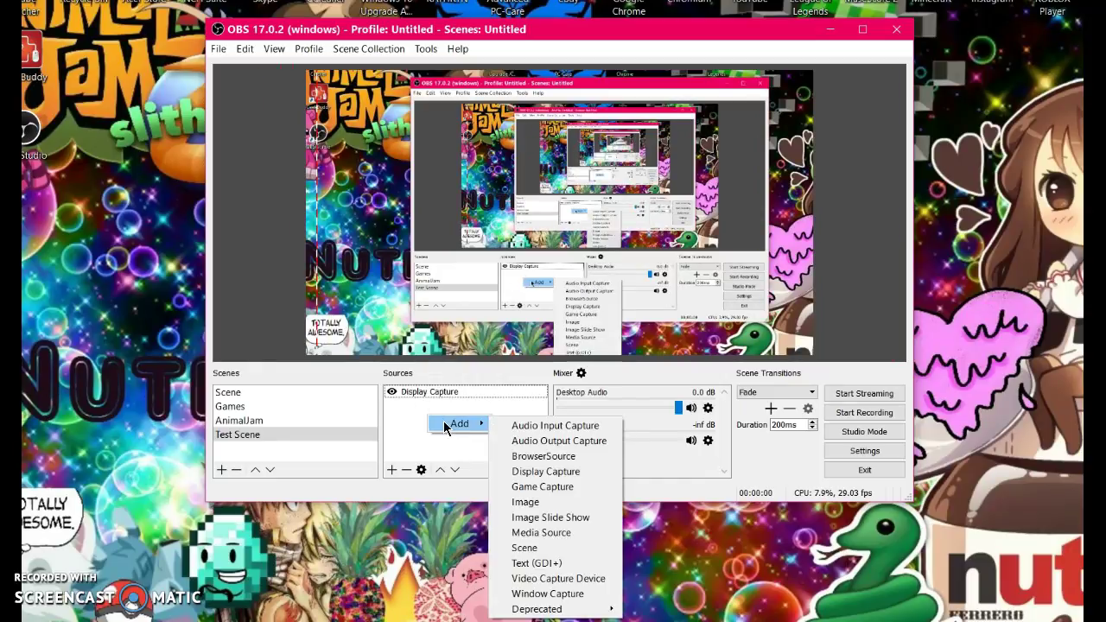
left_click(522, 563)
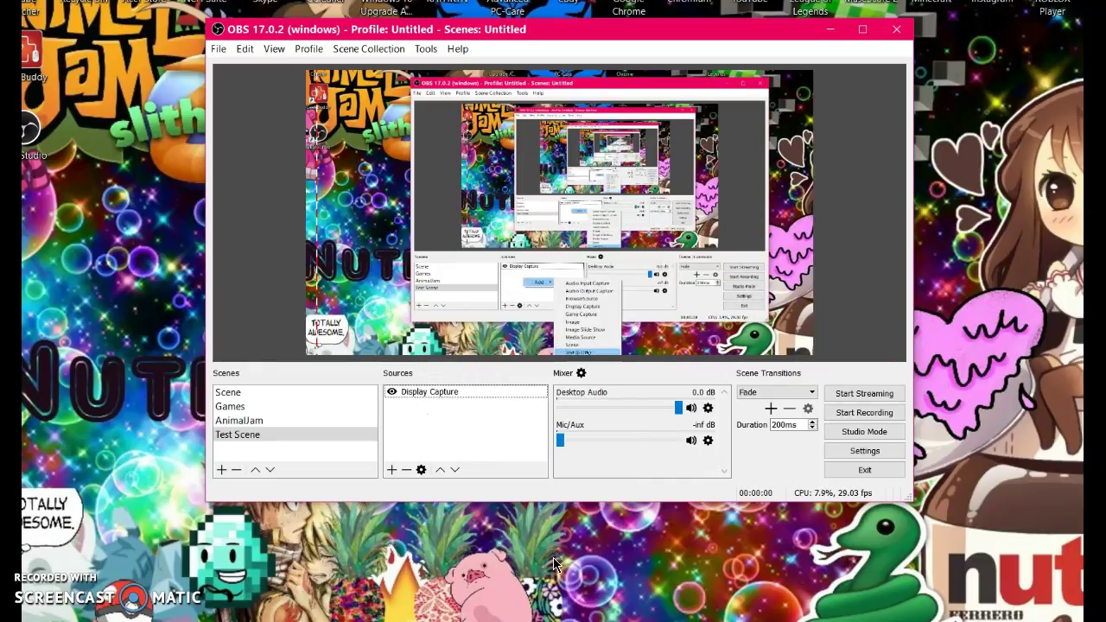
left_click(570, 355)
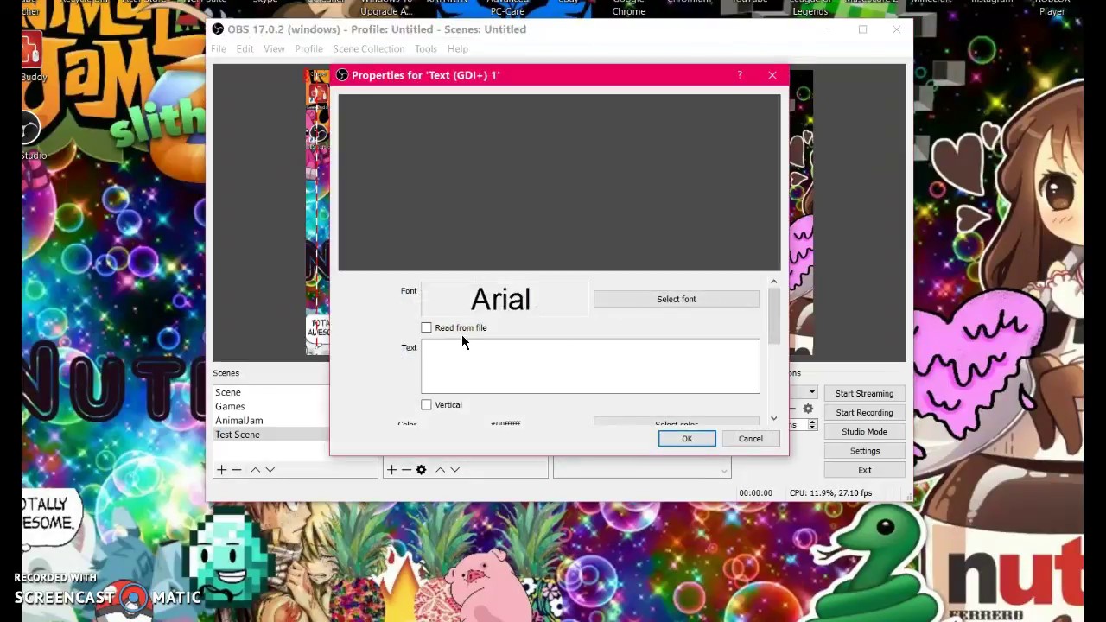
left_click(460, 343)
type("N")
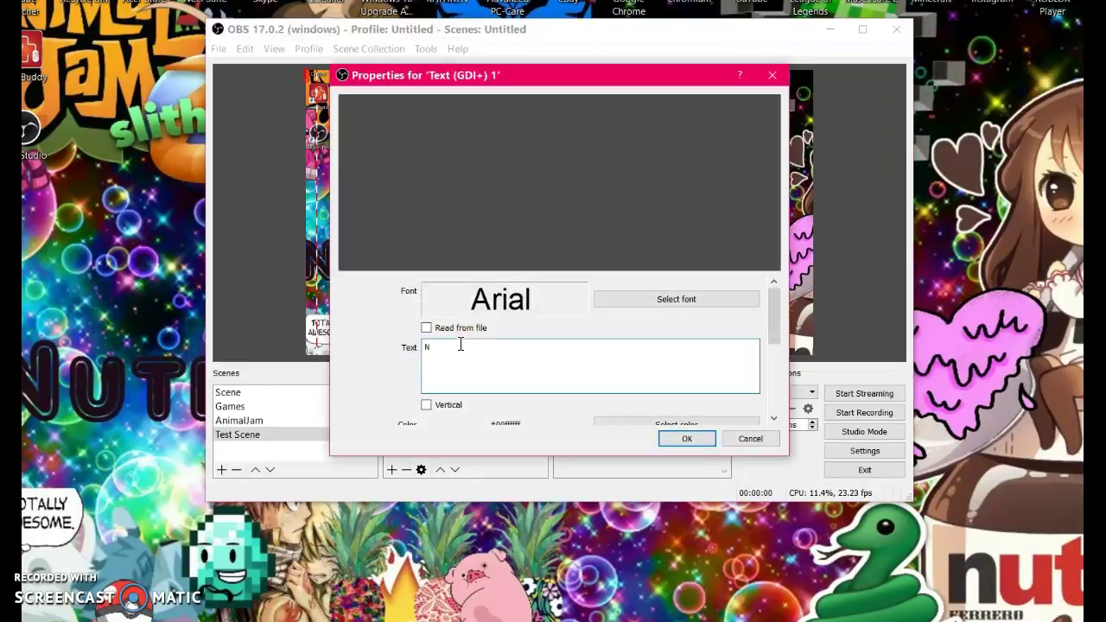
type("utellaplaysaj")
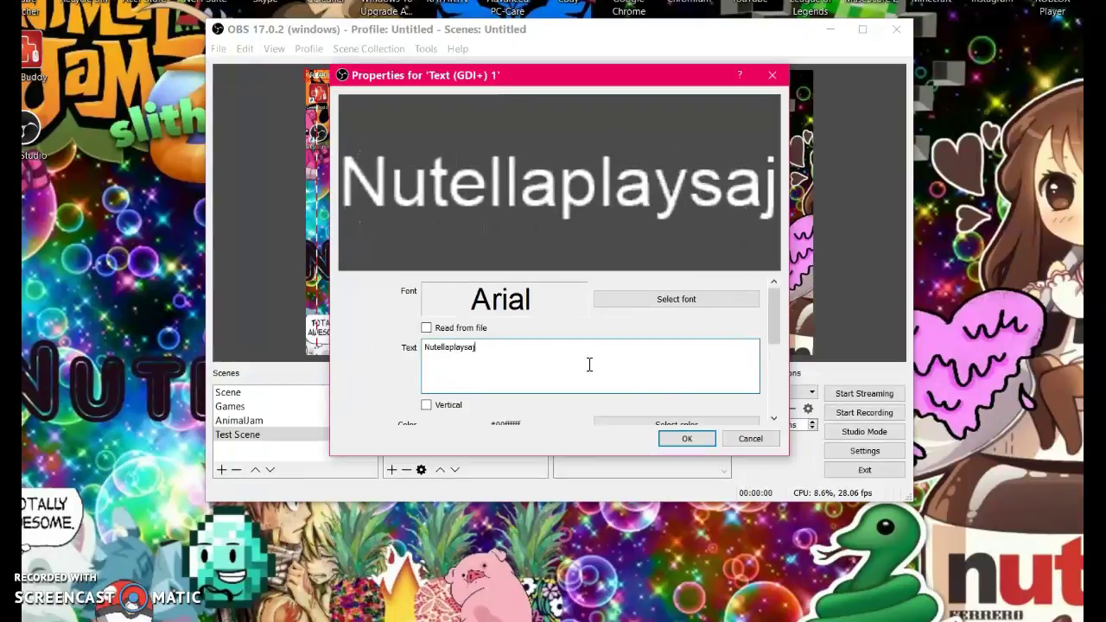
- Keep the Arial font, give the text a cyan background, and enlarge it in the preview
left_click(596, 299)
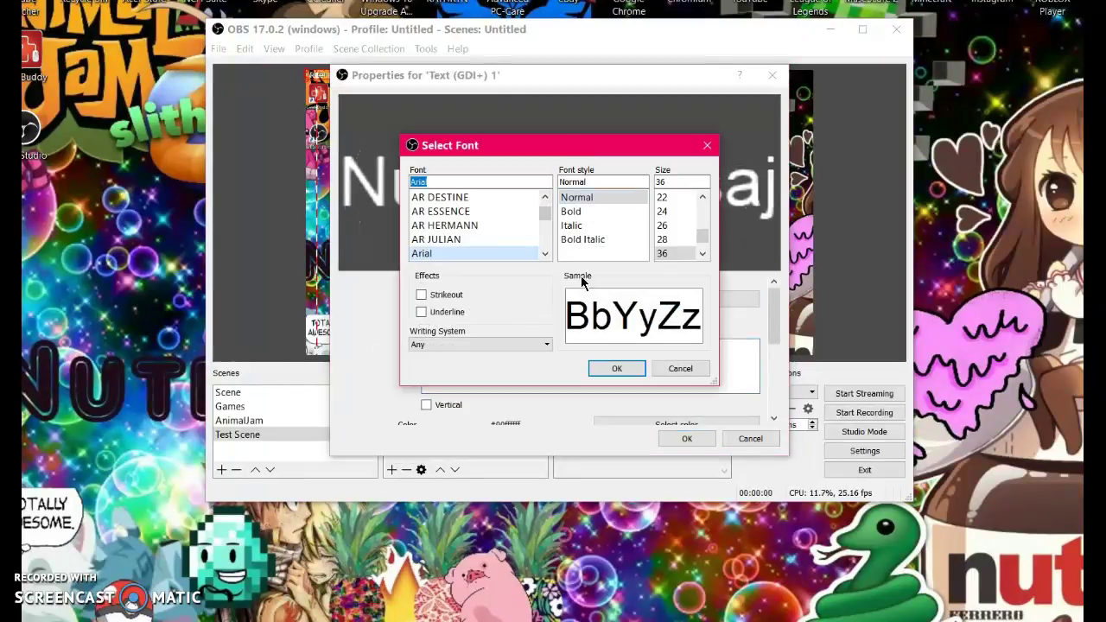
left_click(617, 369)
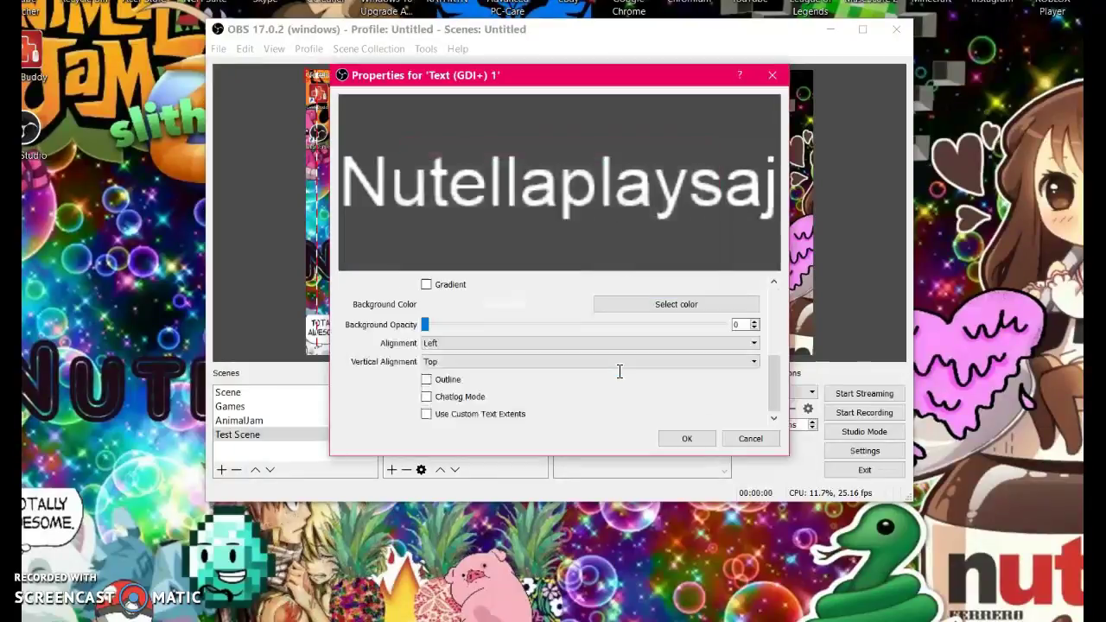
left_click(643, 303)
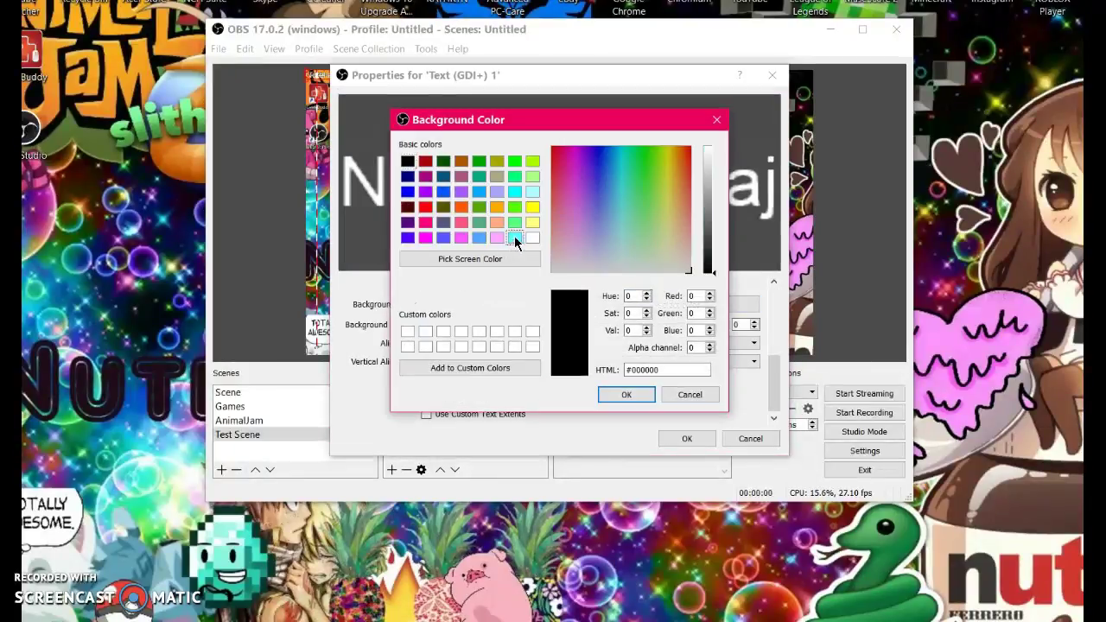
left_click(514, 237)
left_click(626, 394)
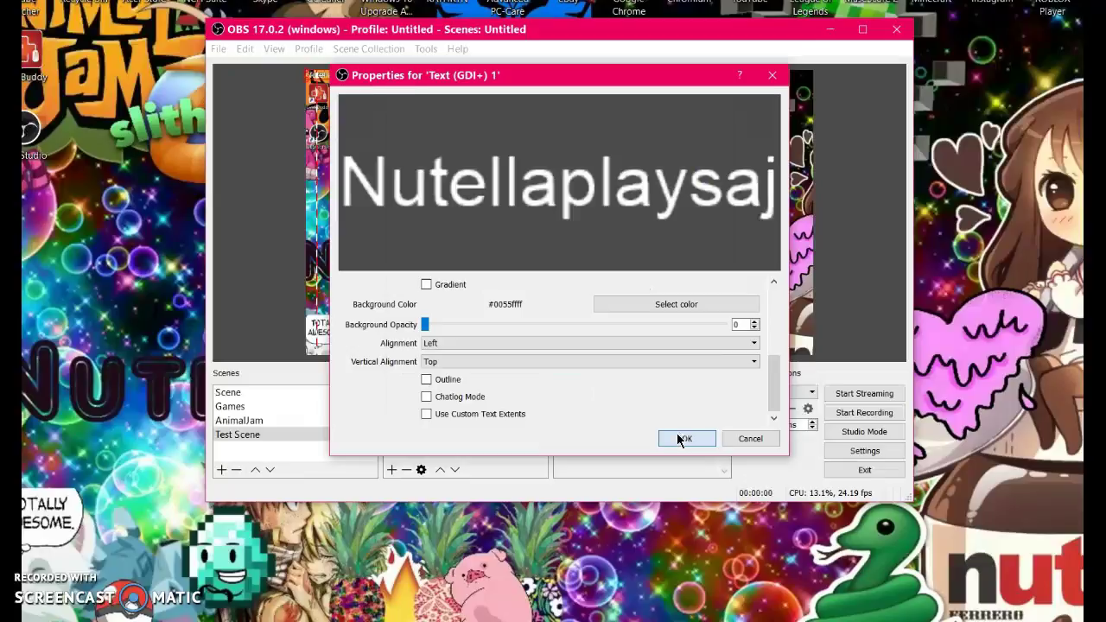
left_click(683, 439)
left_click_drag(363, 86, 477, 102)
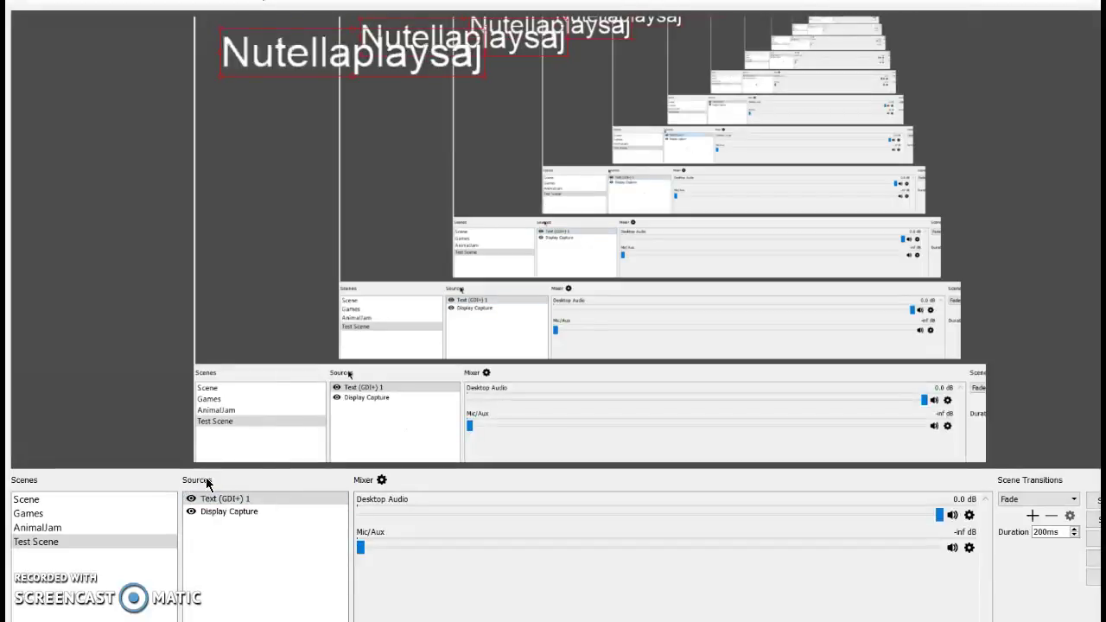
- Add an Image 1 source showing the file Nutella GIF.gif
left_click(216, 572)
left_click(216, 572)
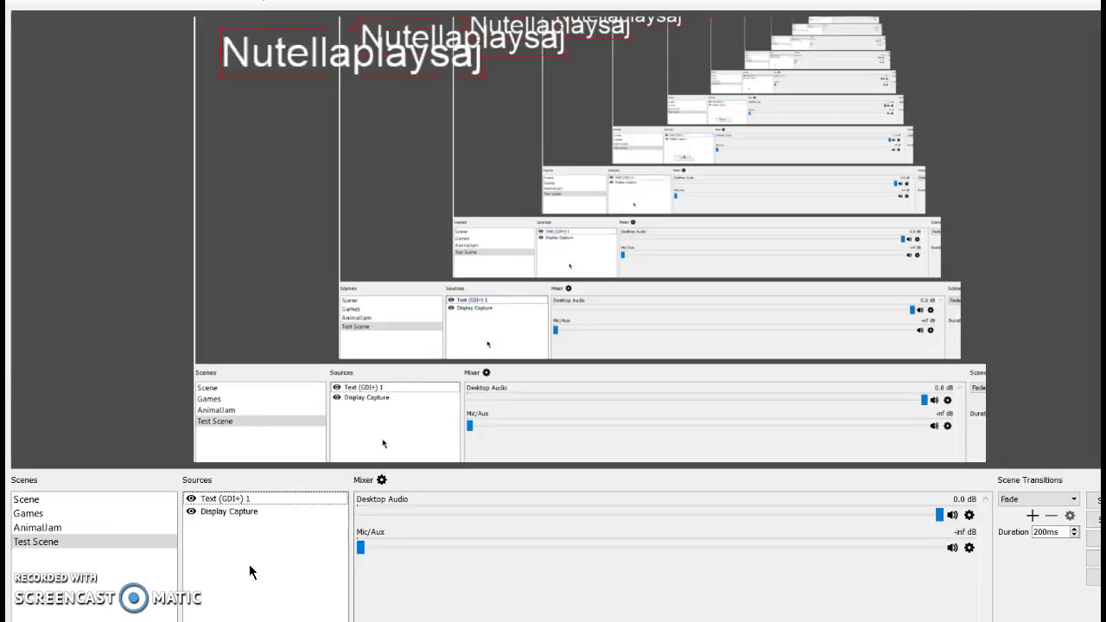
right_click(242, 557)
mouse_move(270, 564)
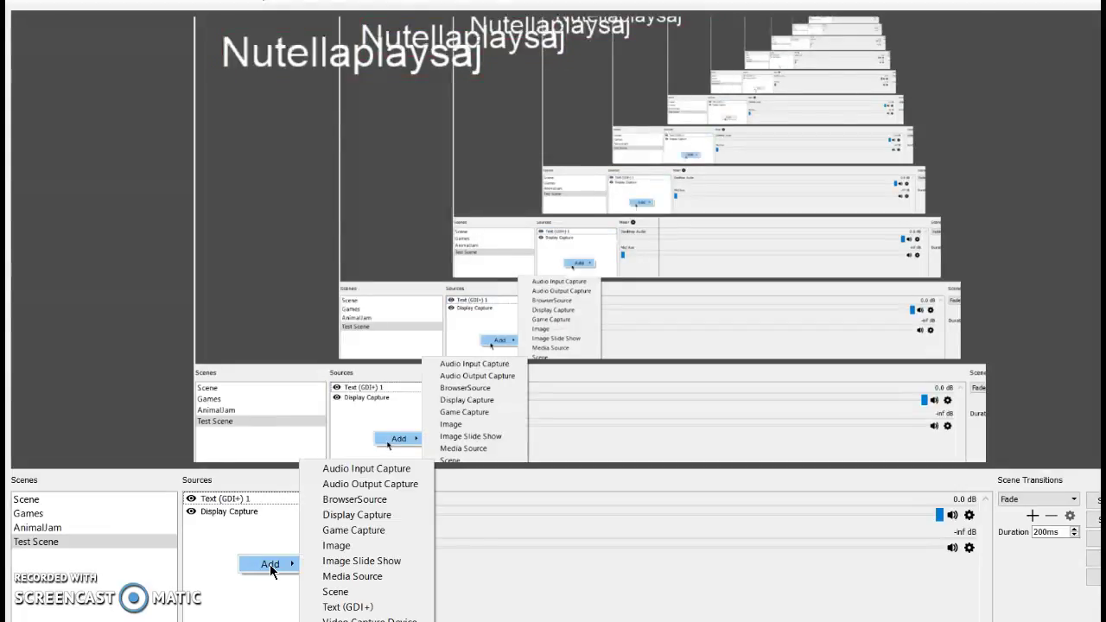
left_click(336, 547)
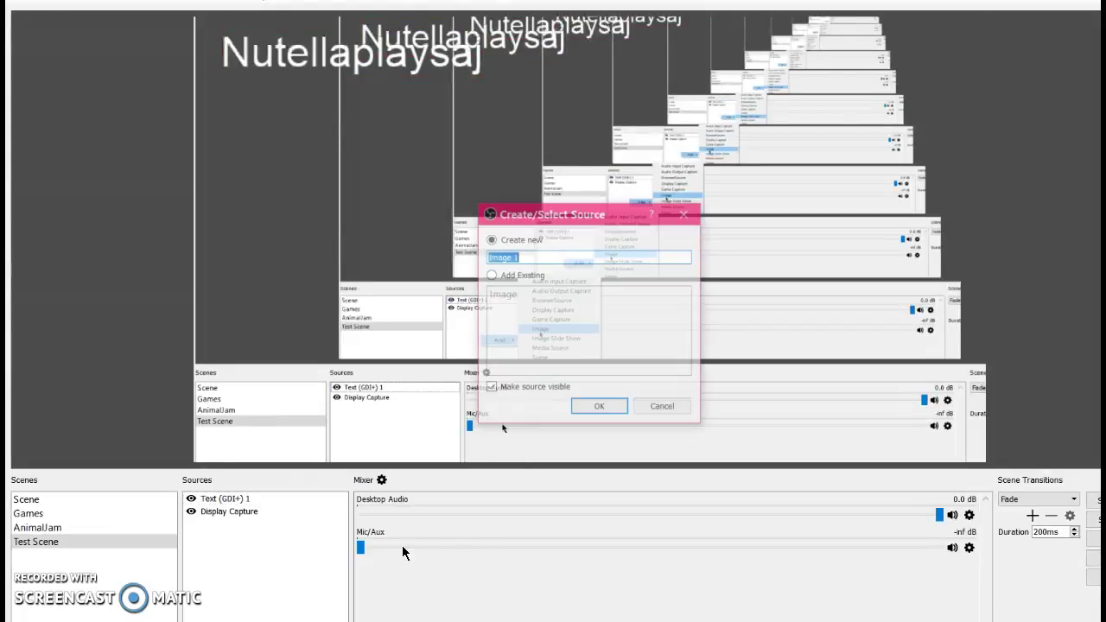
left_click(594, 406)
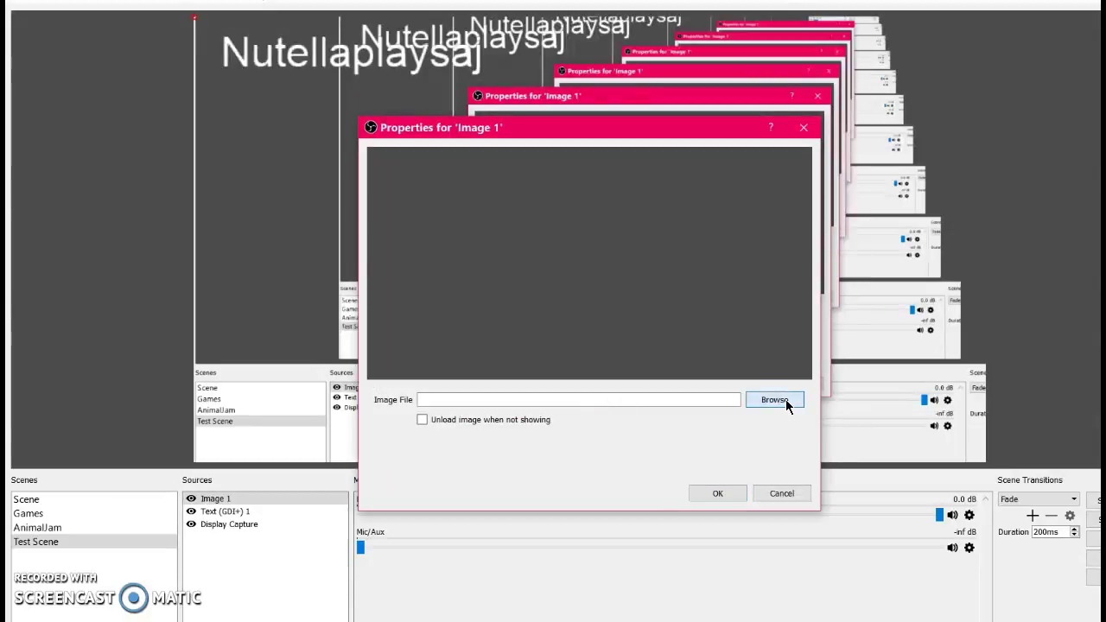
left_click(785, 399)
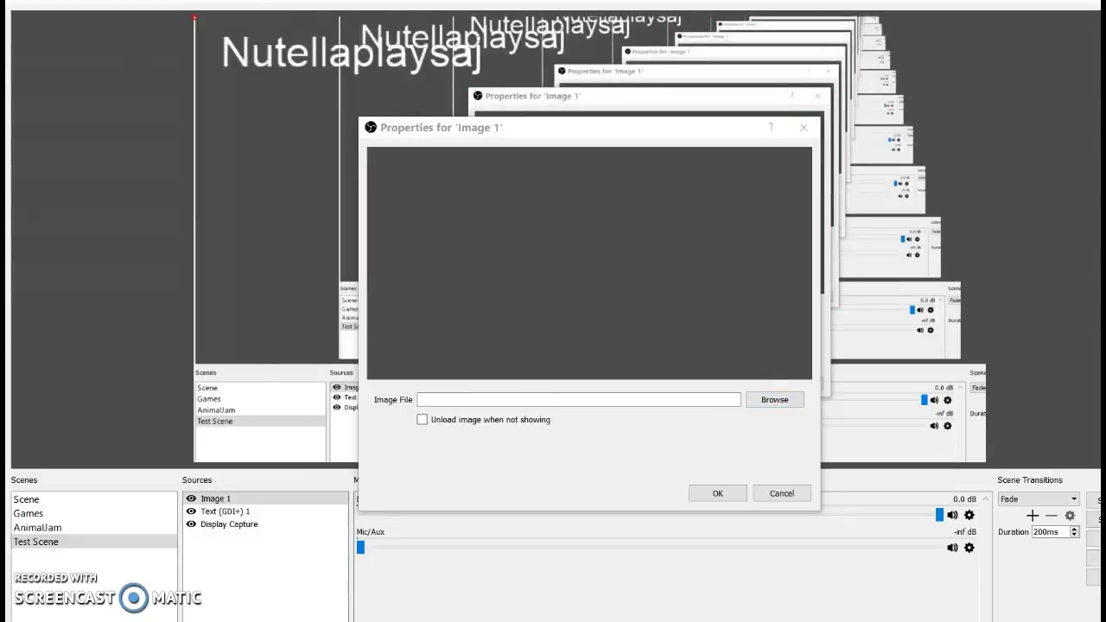
double_click(523, 305)
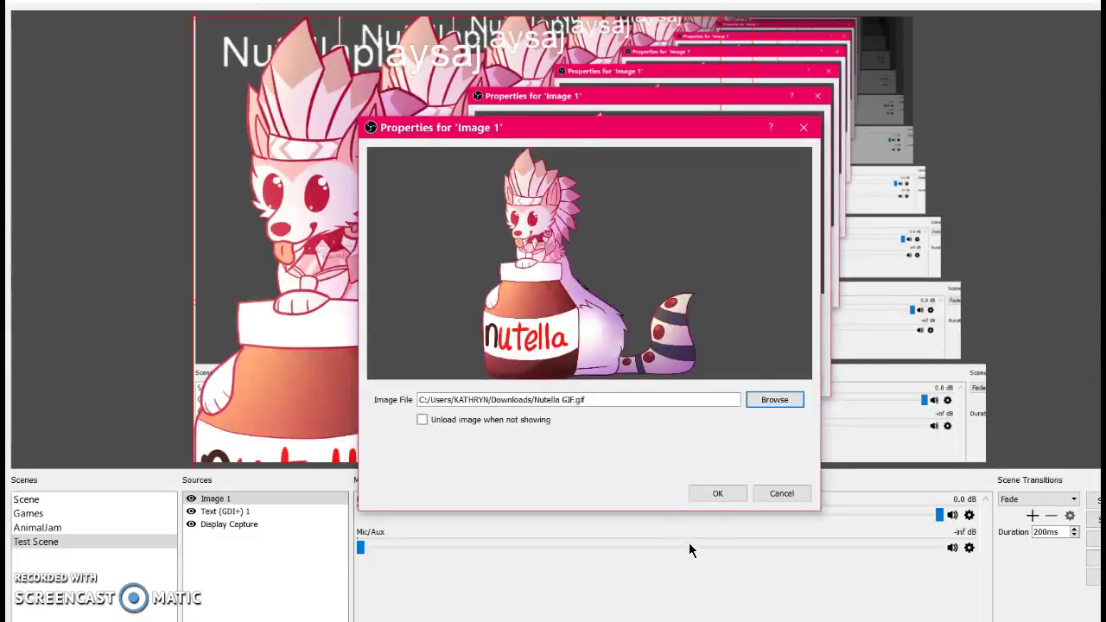
left_click(717, 494)
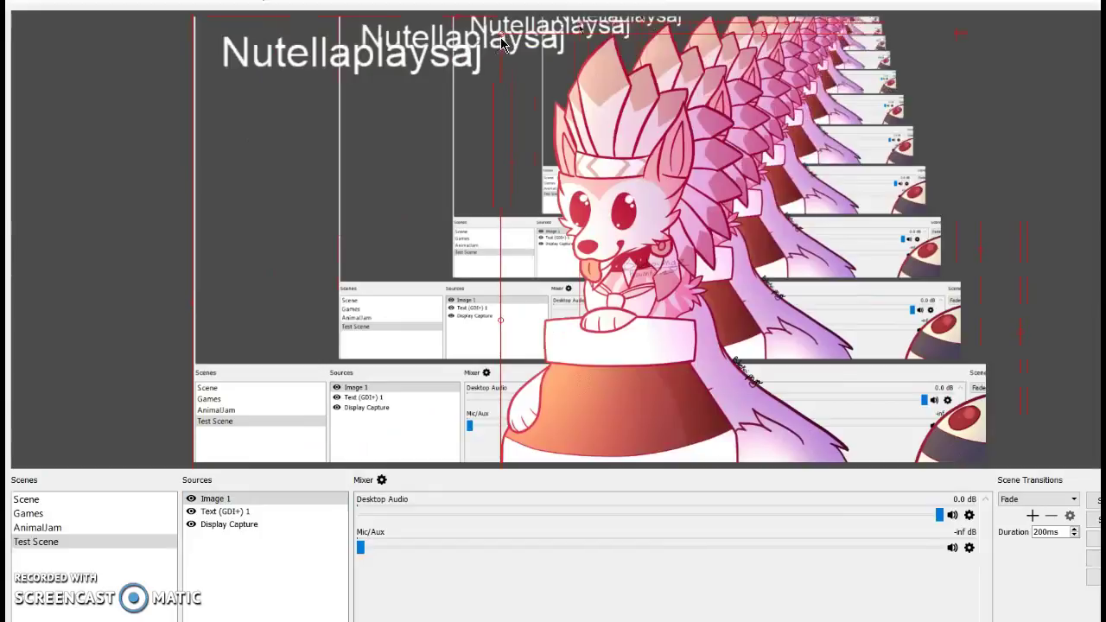
- Shrink the Nutella image and move it into the preview's lower-right corner
left_click_drag(501, 43, 714, 239)
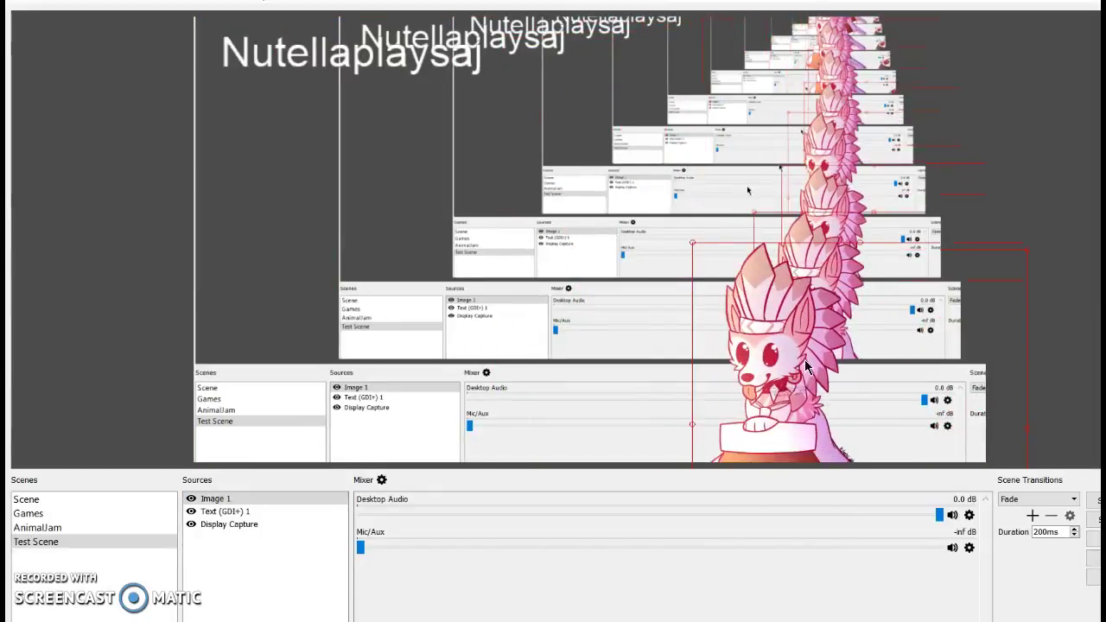
left_click_drag(806, 367, 743, 64)
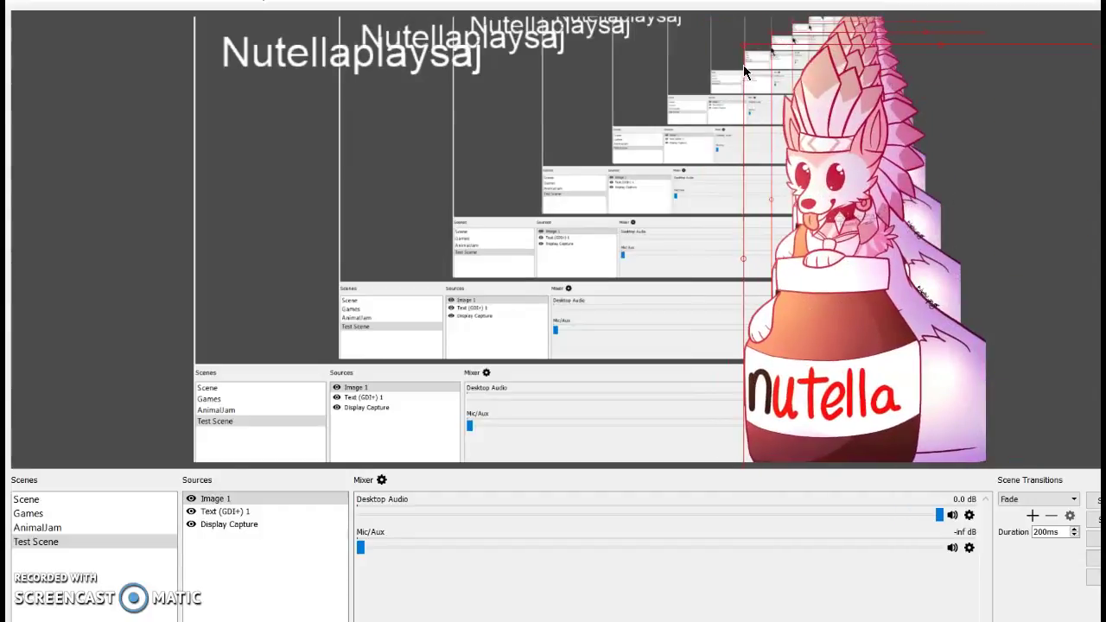
left_click_drag(828, 295, 852, 340)
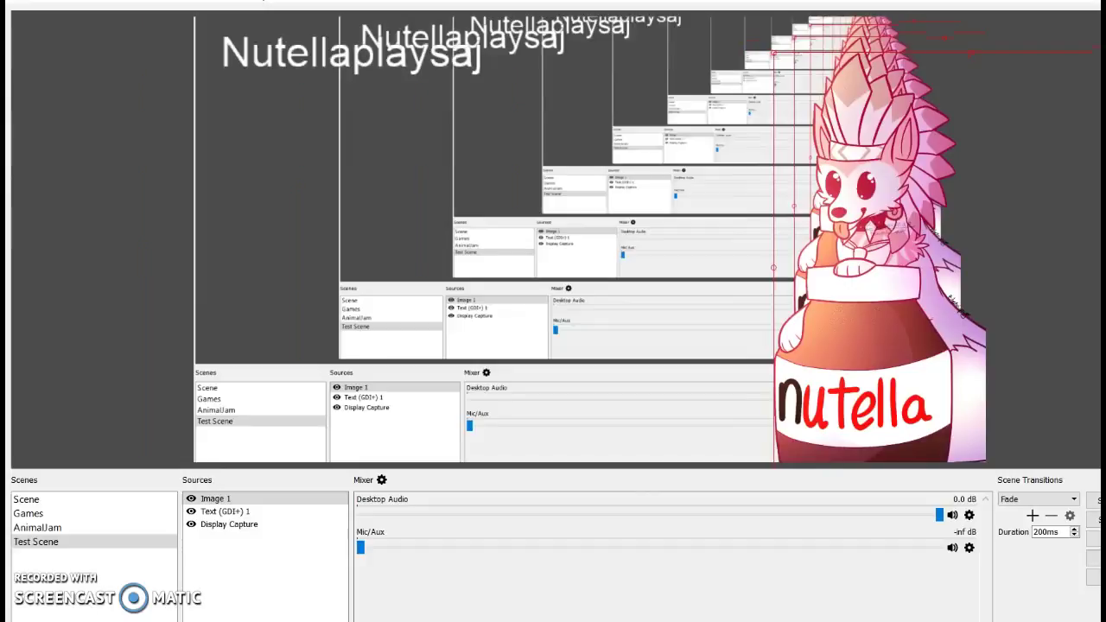
- Raise the Mic/Aux mixer level from -inf to 0.0 dB
left_click(229, 523)
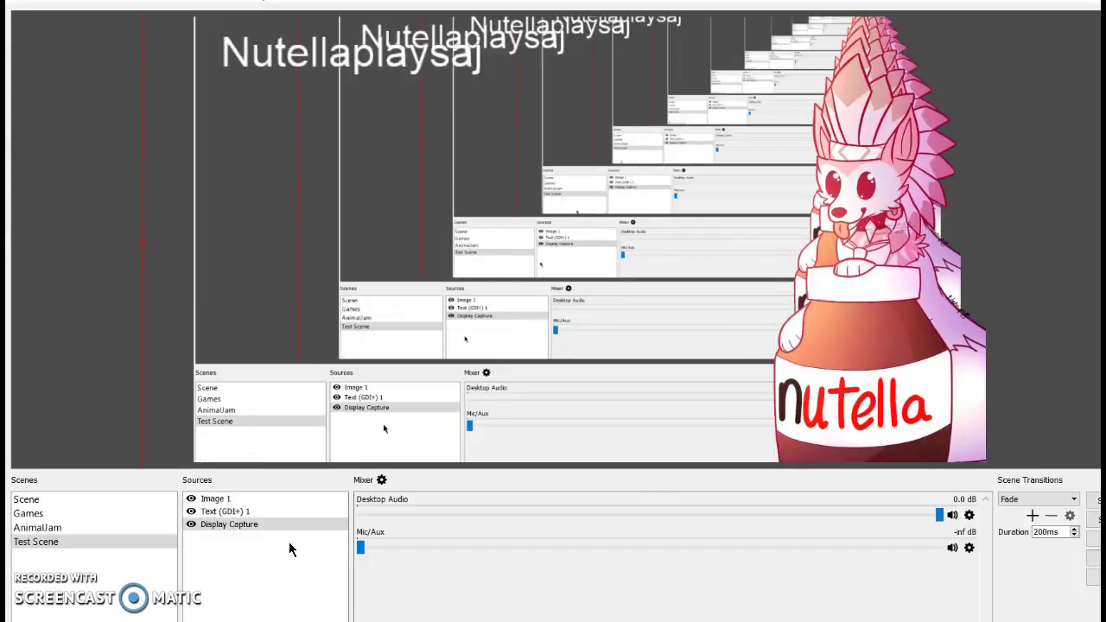
left_click_drag(362, 544, 951, 553)
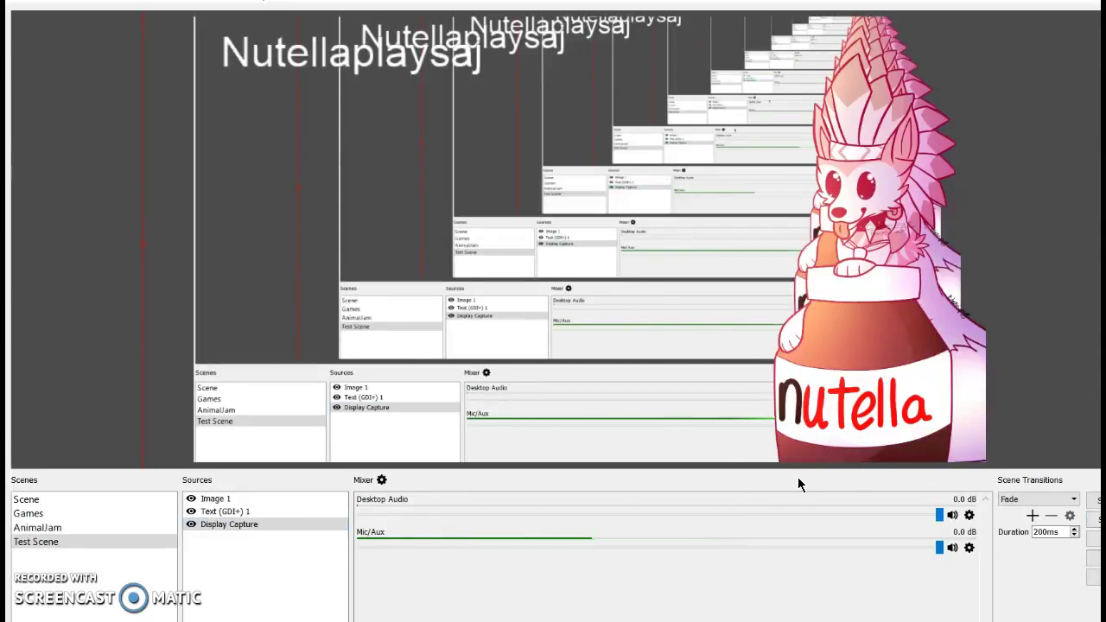
- Add a new empty scene keeping the default name 'Scene 1'
right_click(55, 570)
left_click(78, 577)
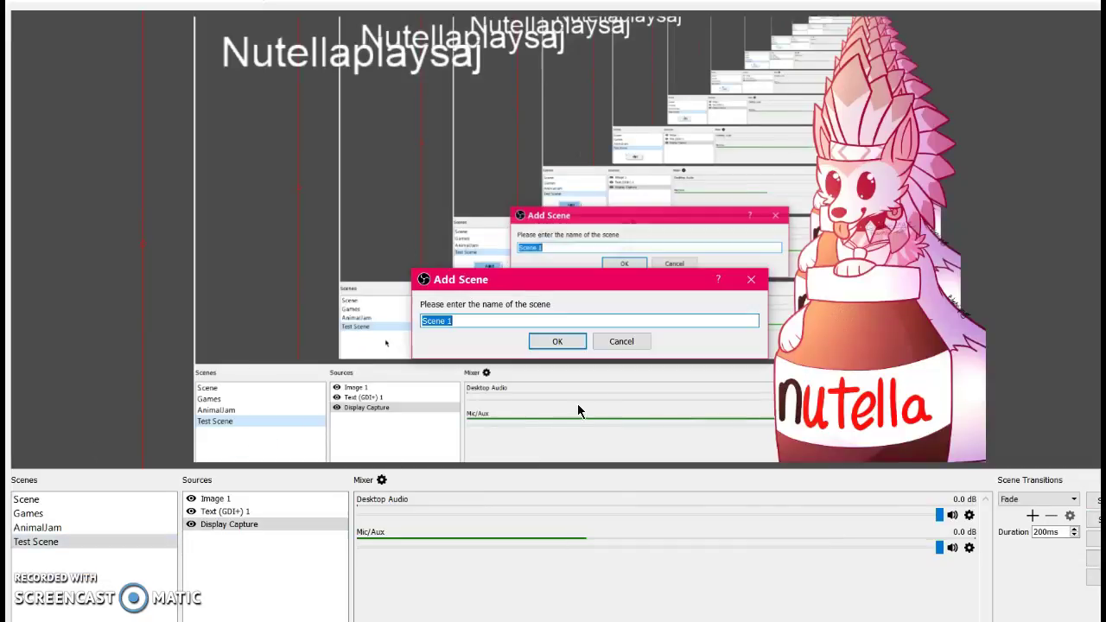
left_click(557, 342)
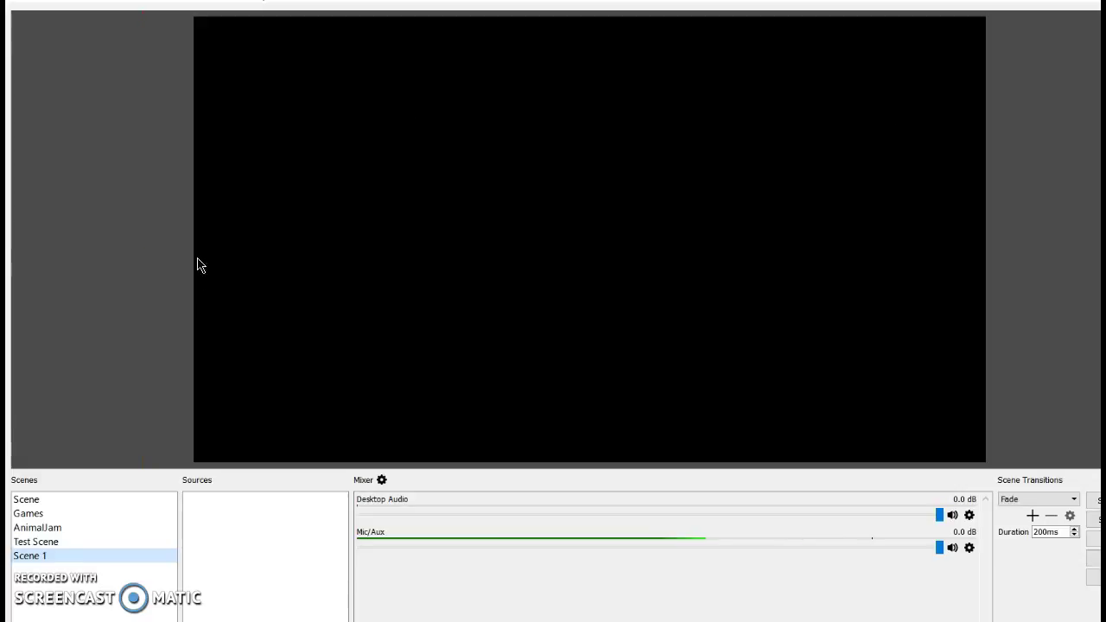
- Switch between the scenes, ending on Test Scene with Display Capture selected
left_click(32, 542)
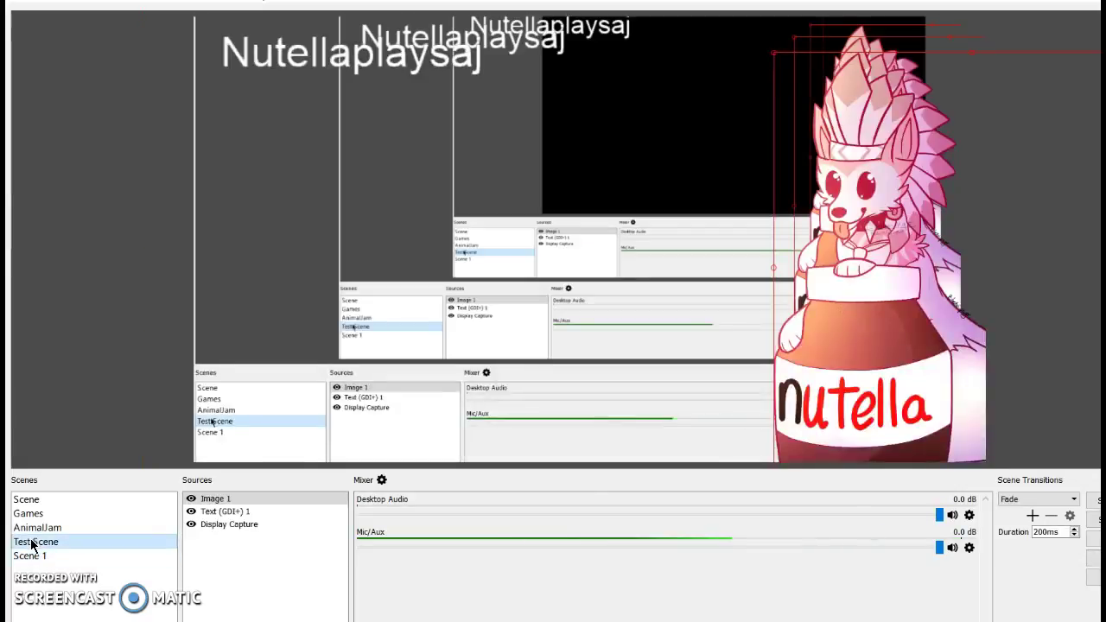
left_click(36, 557)
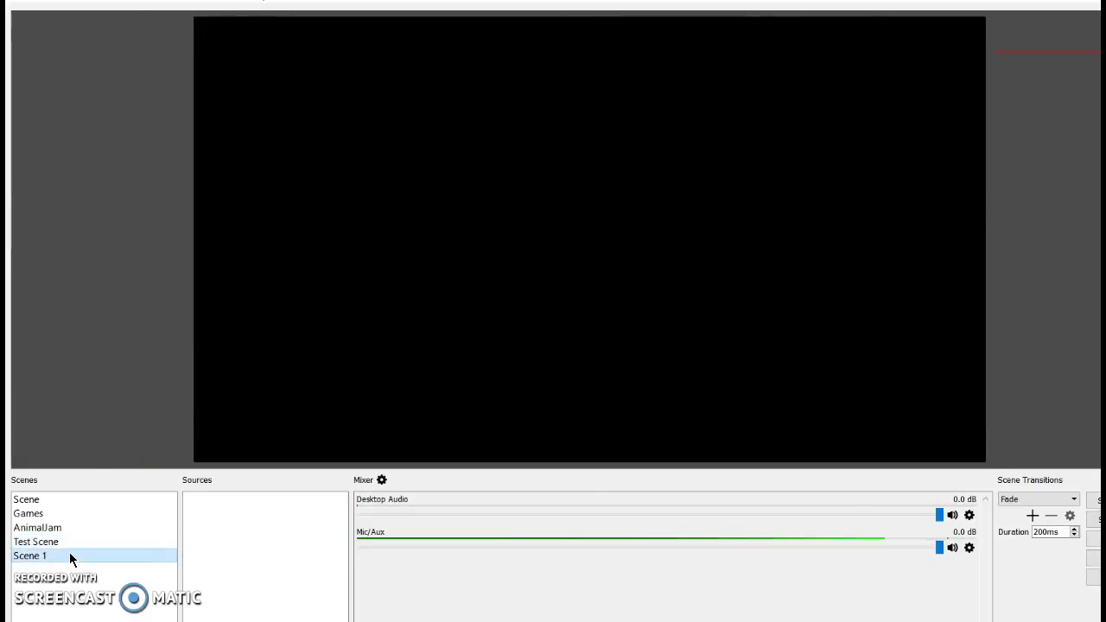
left_click(69, 543)
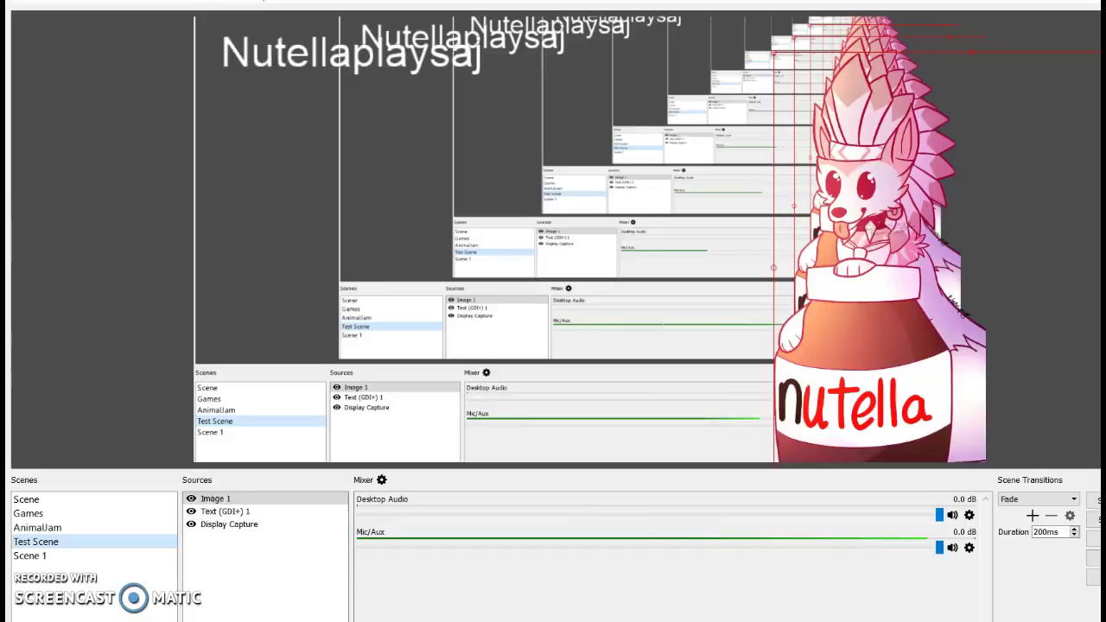
left_click(328, 299)
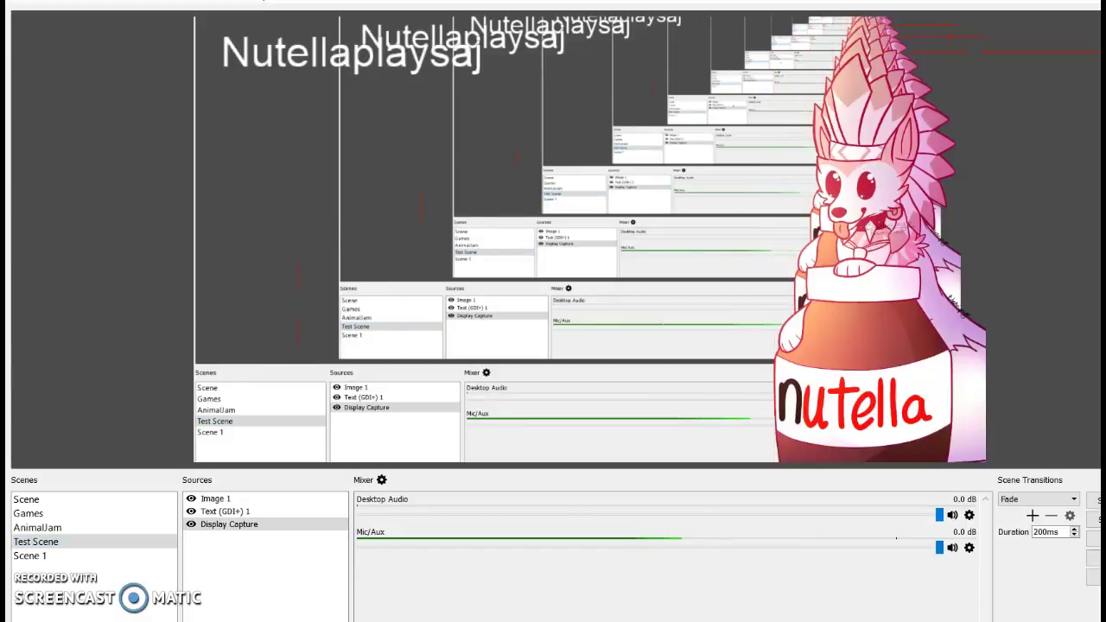
- Copy the Livecounts.net subscriber-count page URL from Chrome and return to OBS
key("alt+Tab")
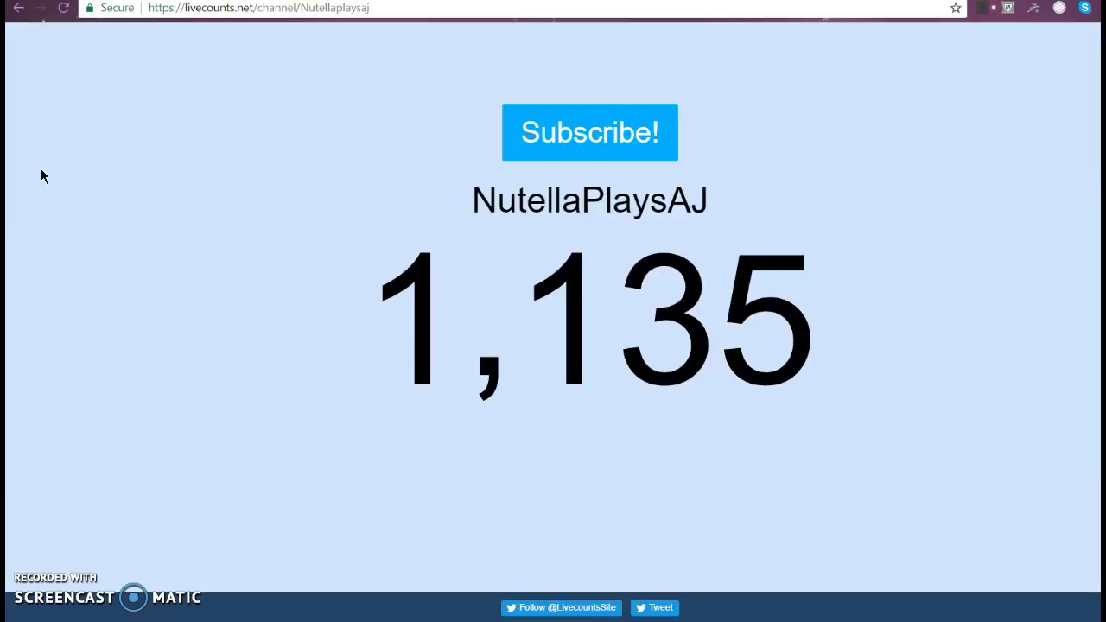
left_click(234, 13)
key("ctrl+c")
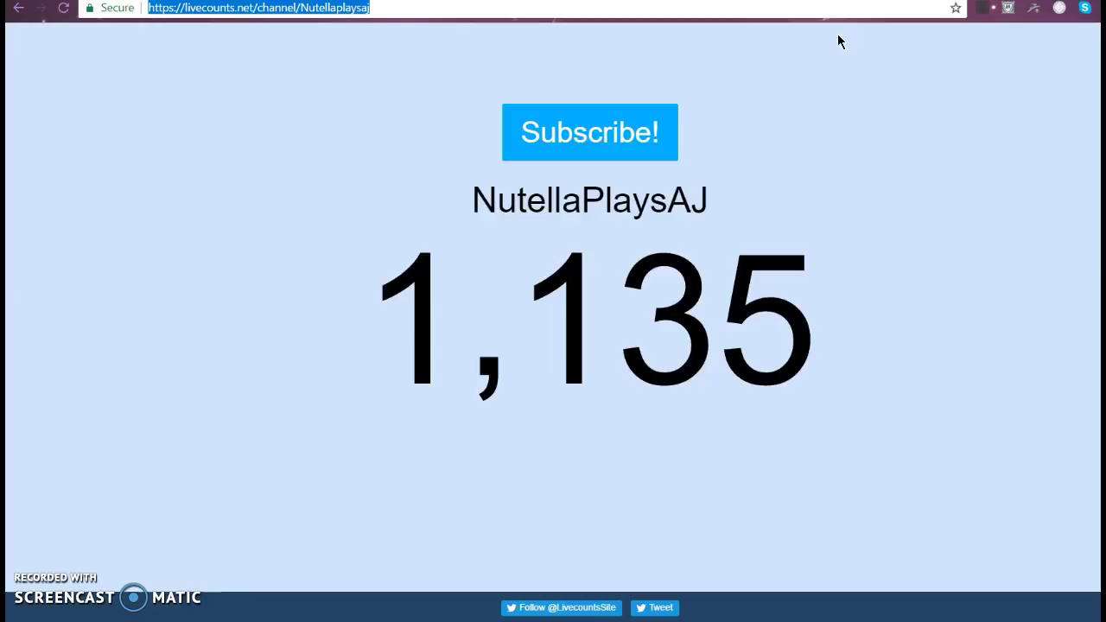
key("alt+Tab")
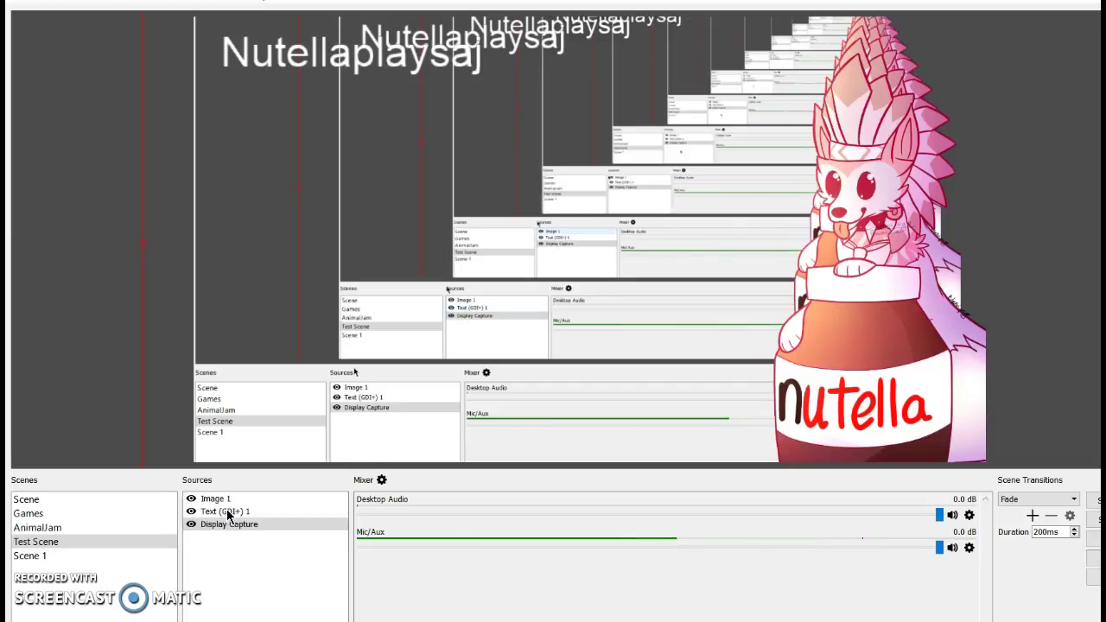
- Add a new browser source to Test Scene from the sources context menu
right_click(256, 559)
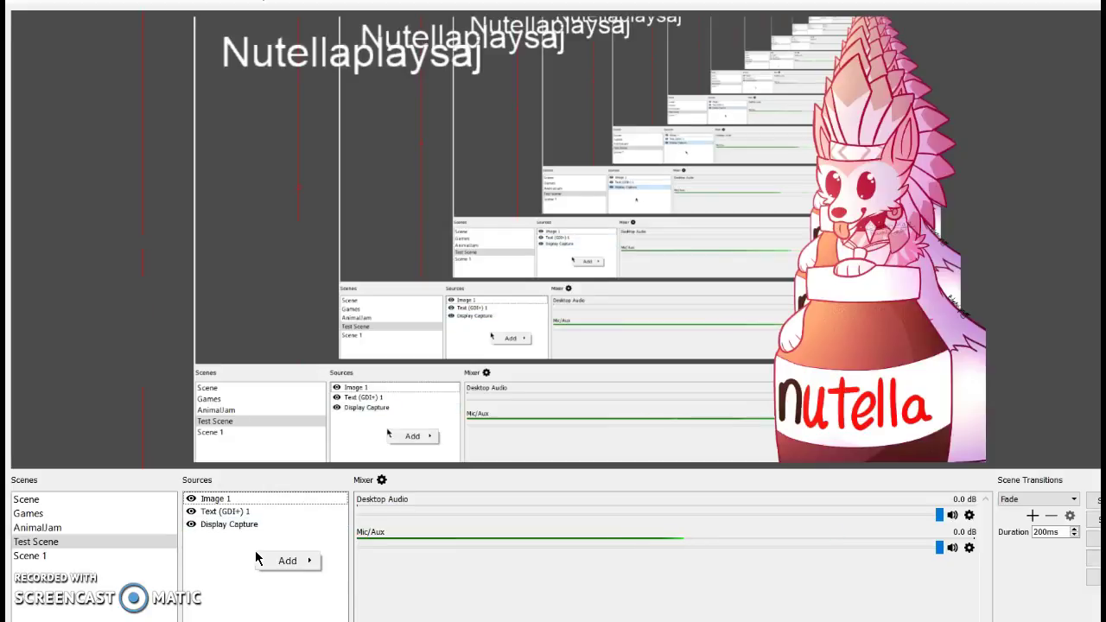
mouse_move(278, 561)
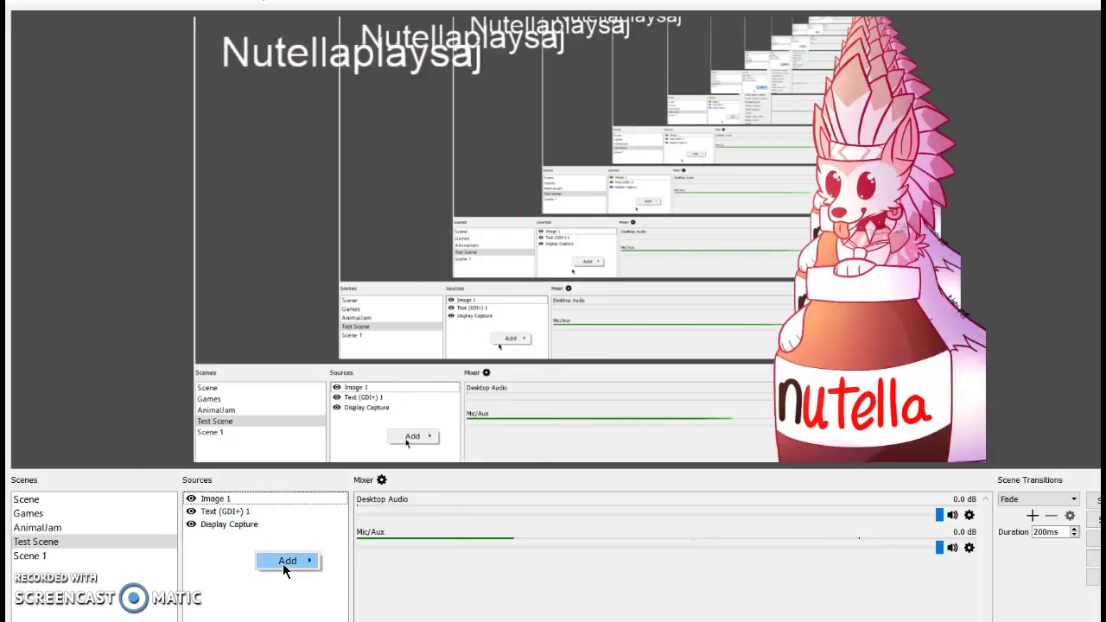
left_click(225, 600)
right_click(243, 558)
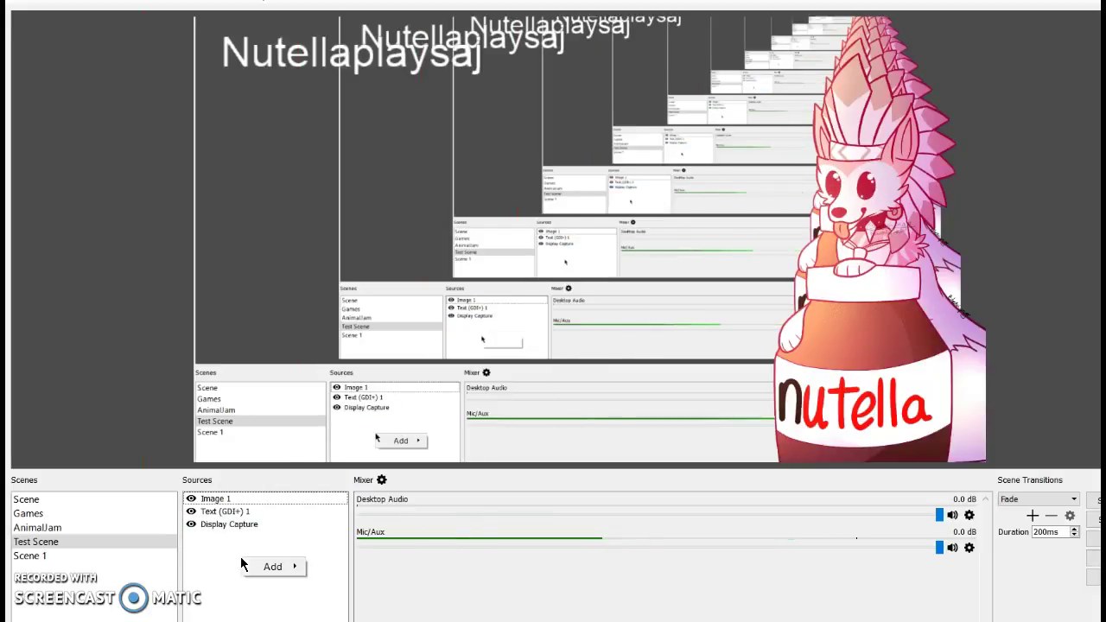
mouse_move(270, 567)
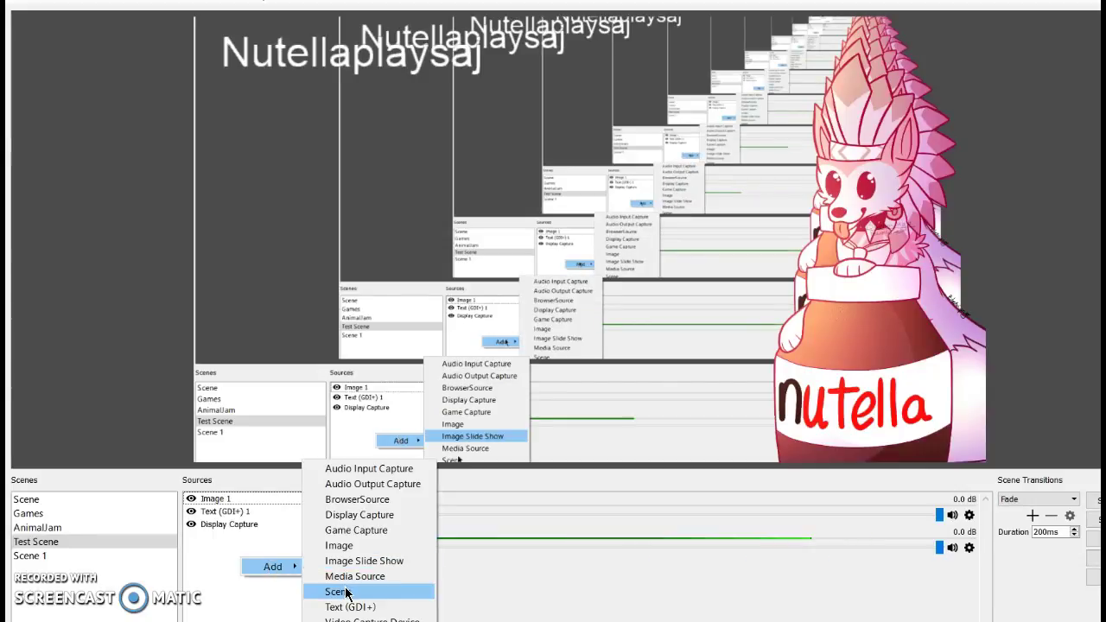
left_click(355, 503)
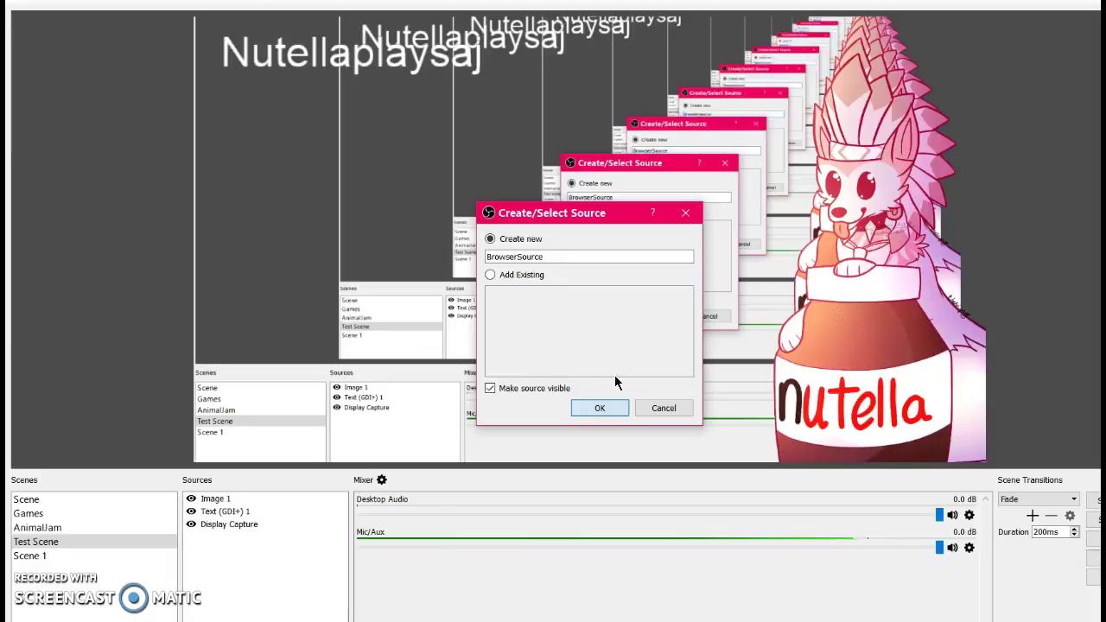
left_click(595, 408)
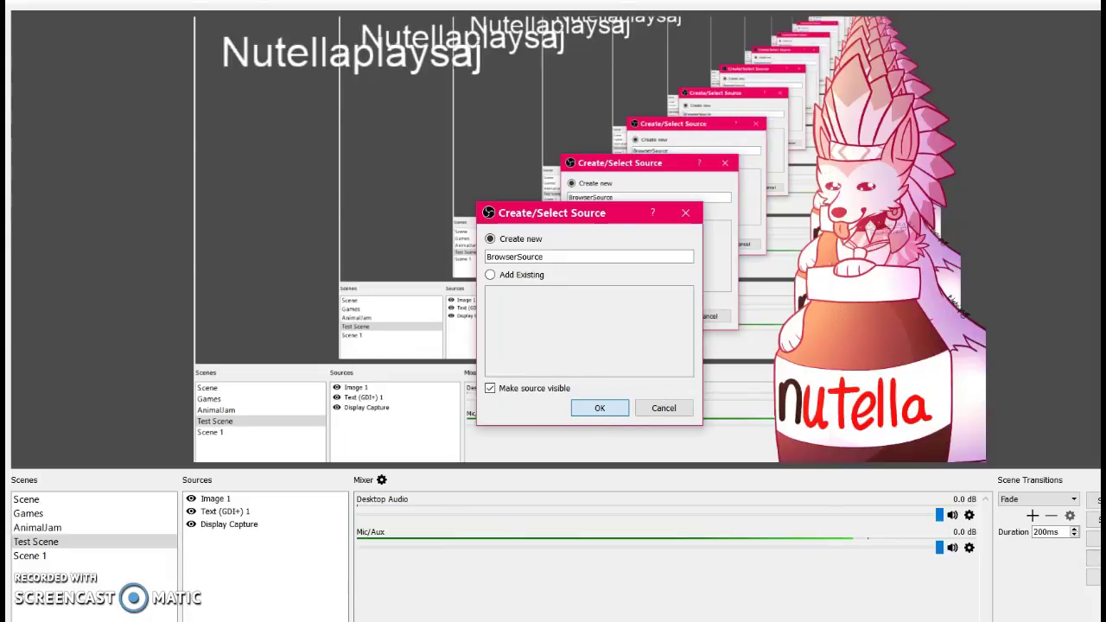
- Replace the browser source URL with the channel's livecounts.net subscriber-count address and apply
left_click_drag(489, 359, 401, 359)
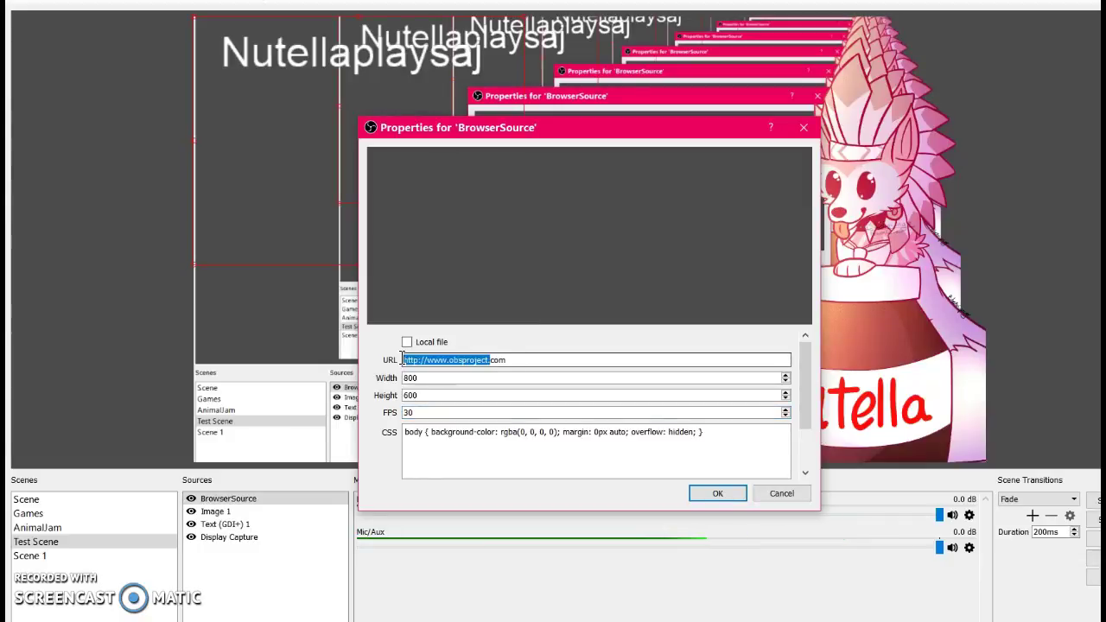
key("BackSpace")
key("ctrl+v")
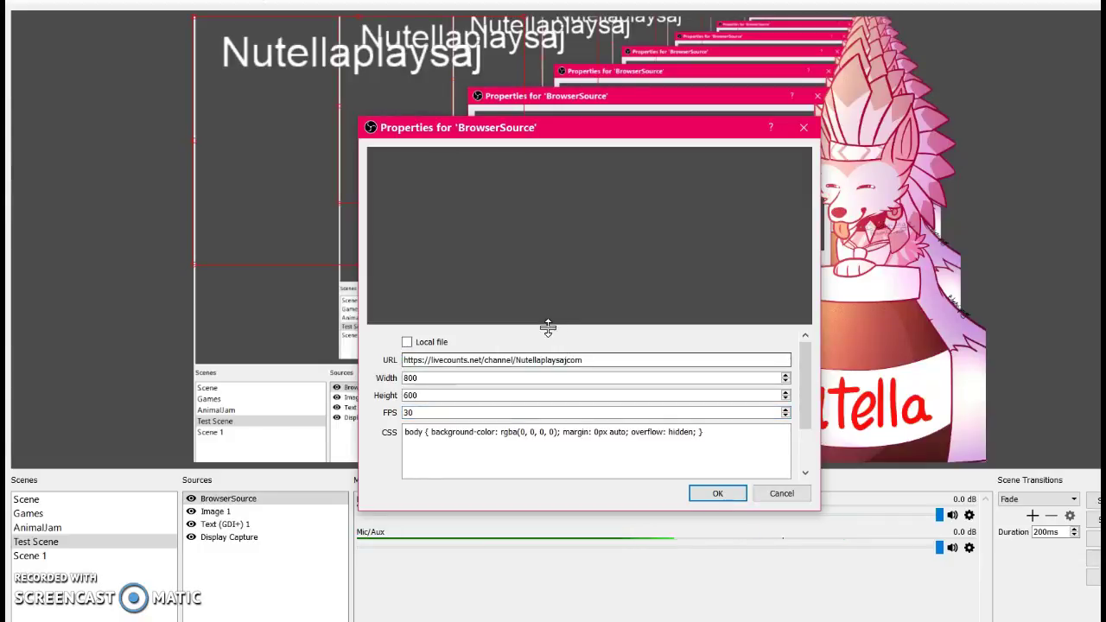
left_click_drag(587, 359, 568, 360)
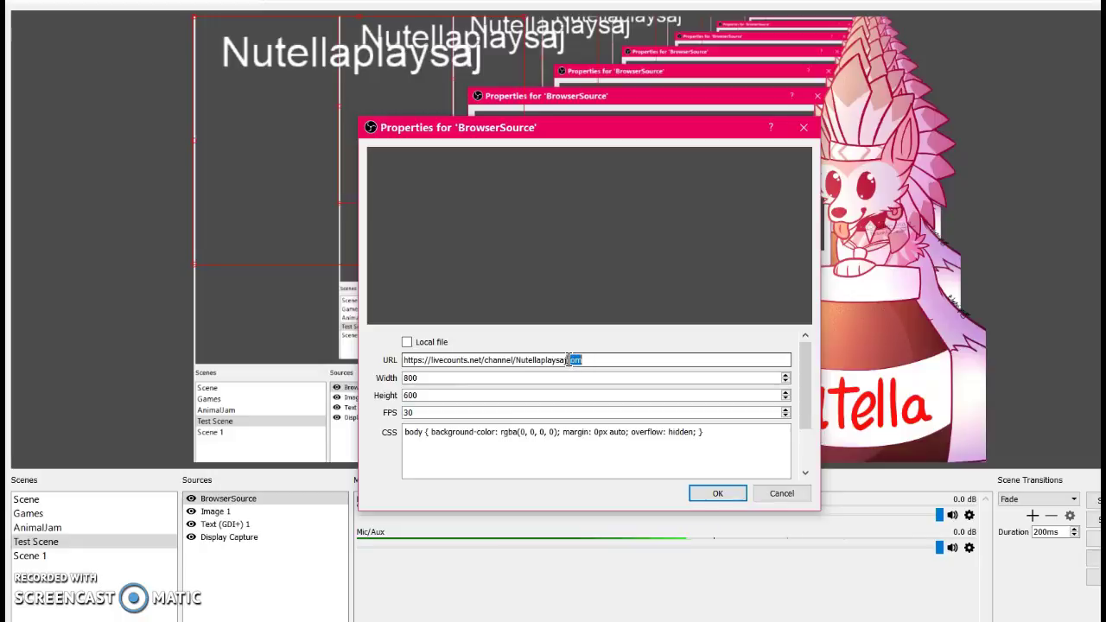
key("BackSpace")
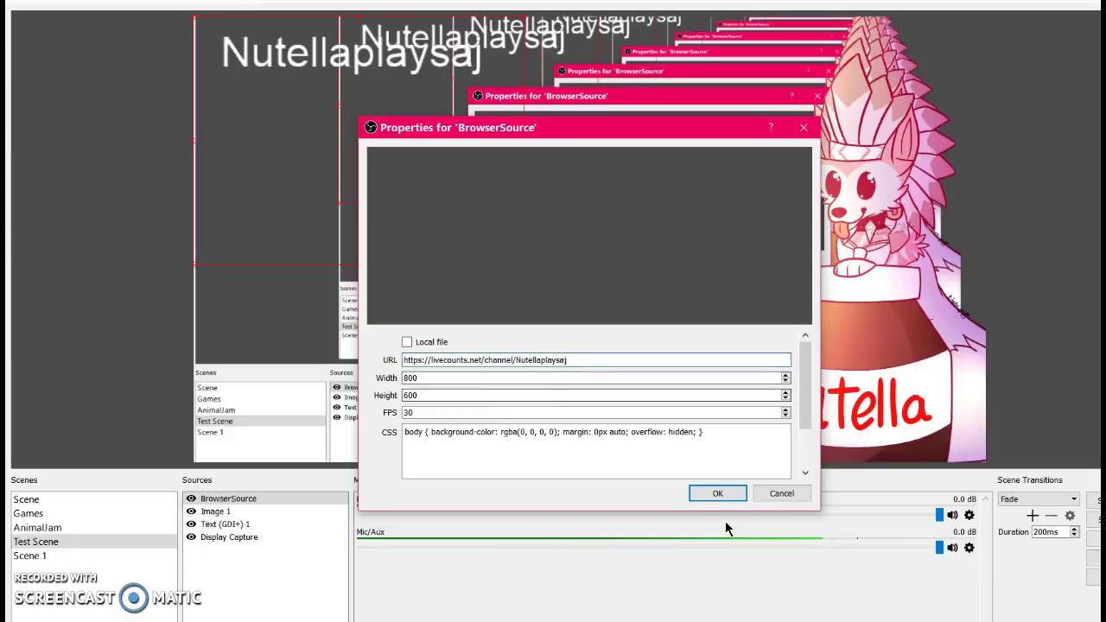
left_click(717, 494)
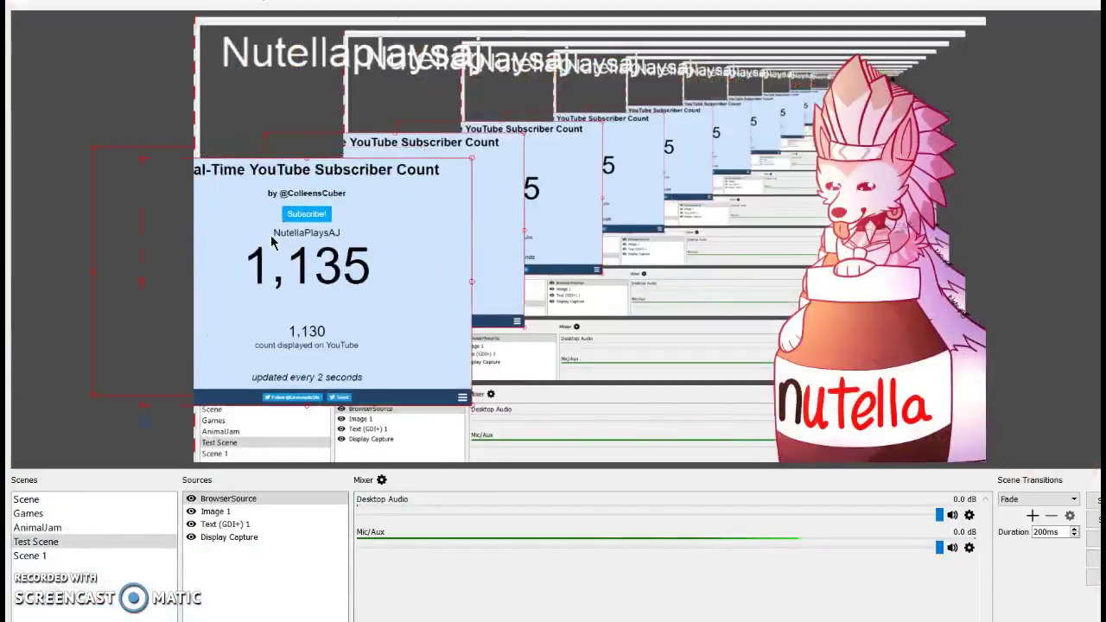
- Shrink the subscriber-count browser source and drag it into the lower-left of the preview
left_click_drag(271, 241, 350, 222)
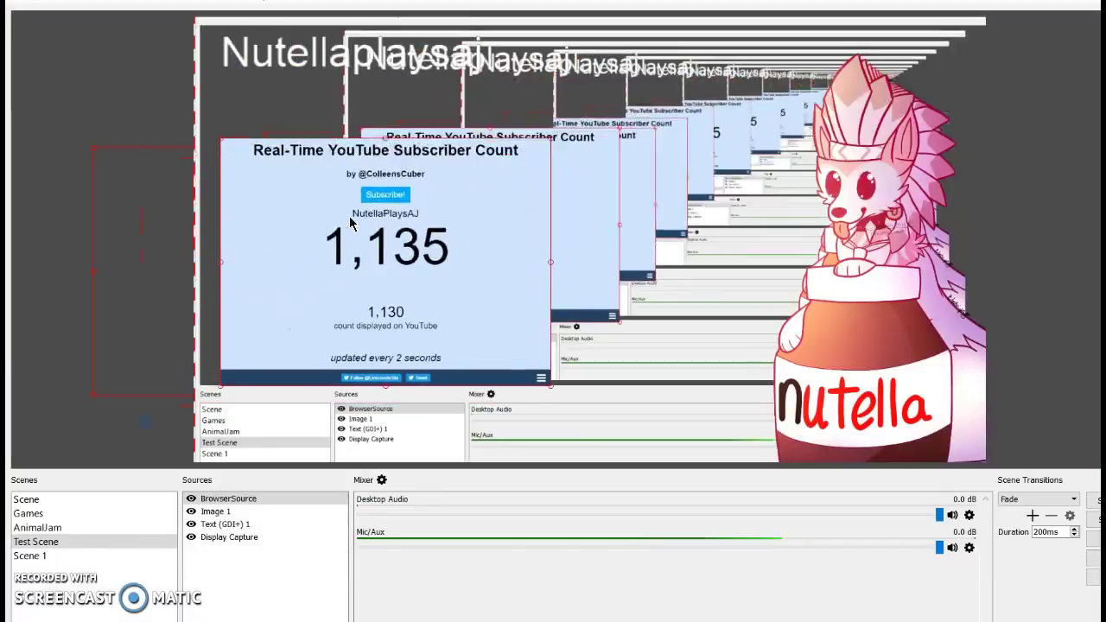
left_click_drag(220, 147, 279, 191)
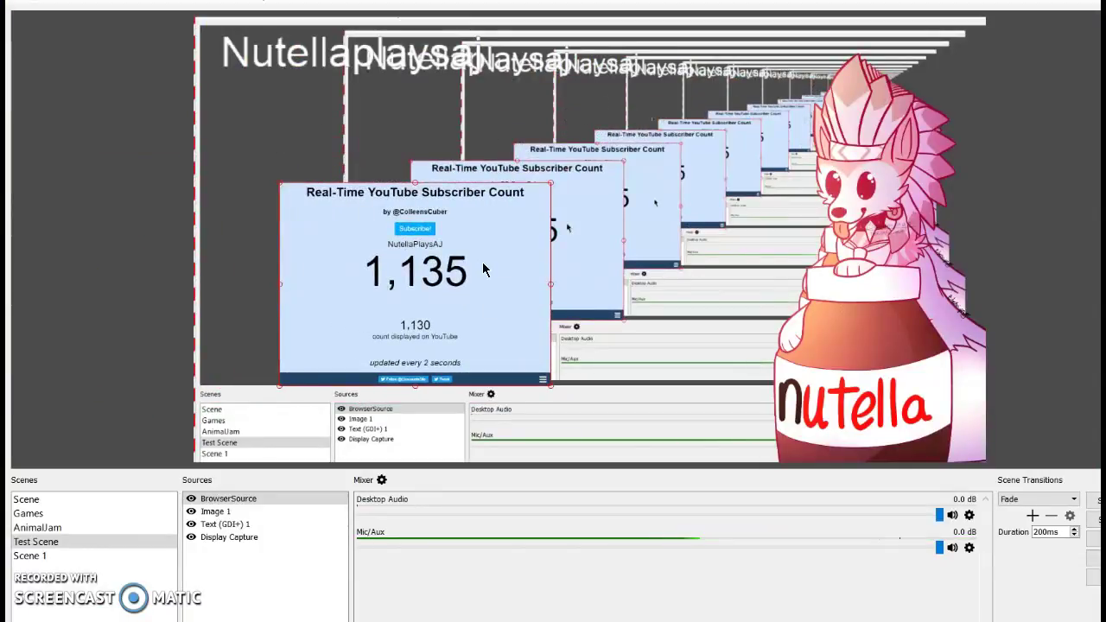
left_click_drag(482, 268, 395, 382)
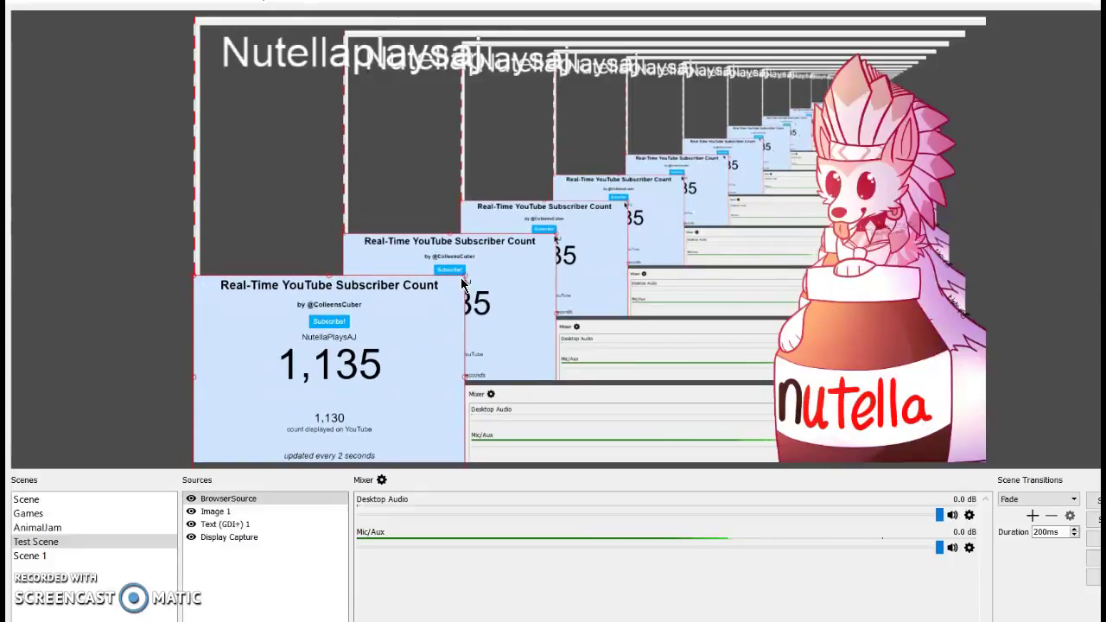
left_click_drag(466, 284, 451, 286)
left_click(576, 265)
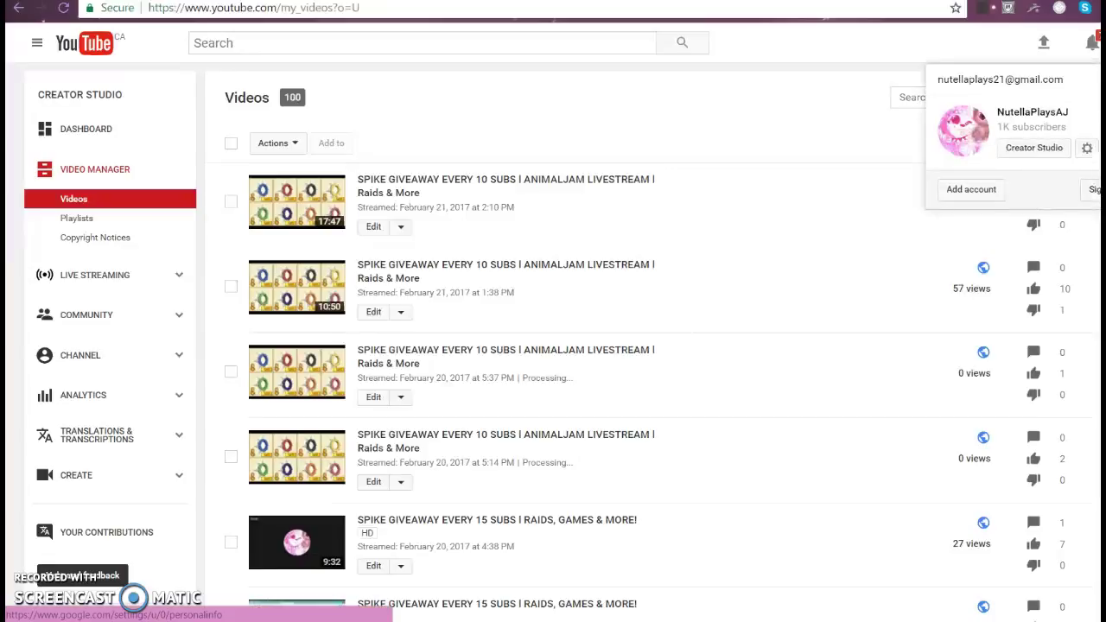
- Open YouTube's Live Streaming dashboard and scroll down to the Encoder Setup server URL and stream key
left_click(631, 98)
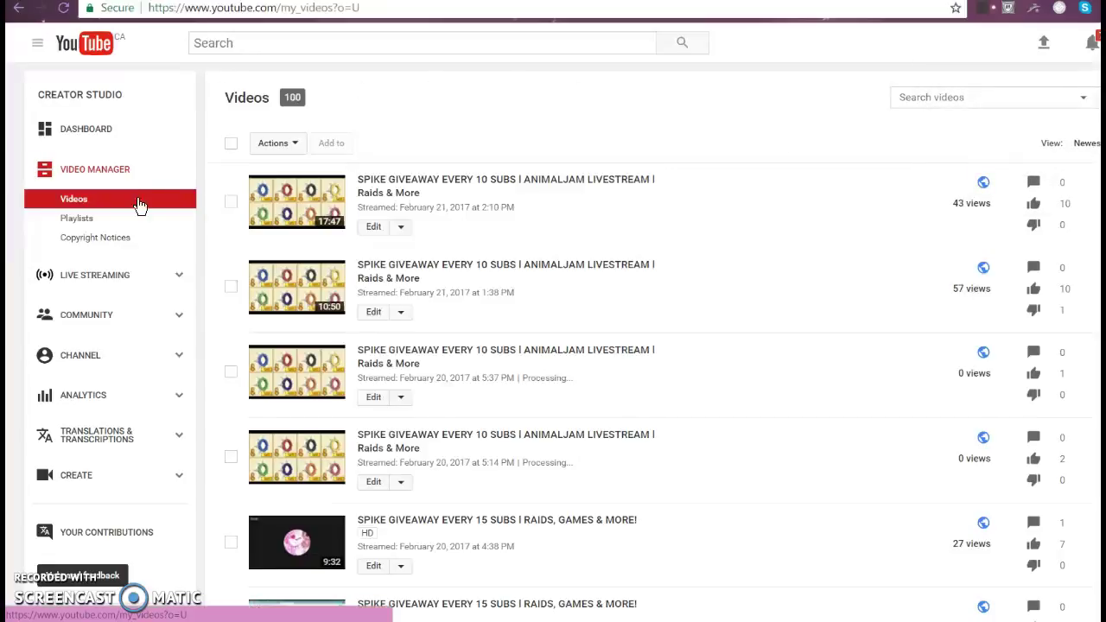
left_click(73, 280)
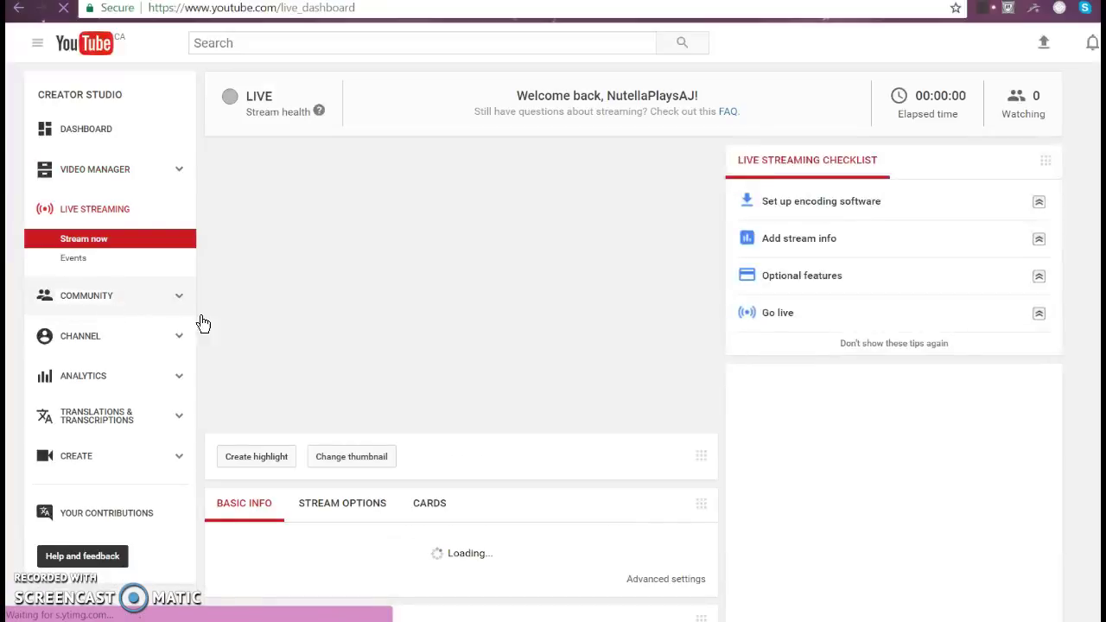
scroll(398, 344, "down", 5)
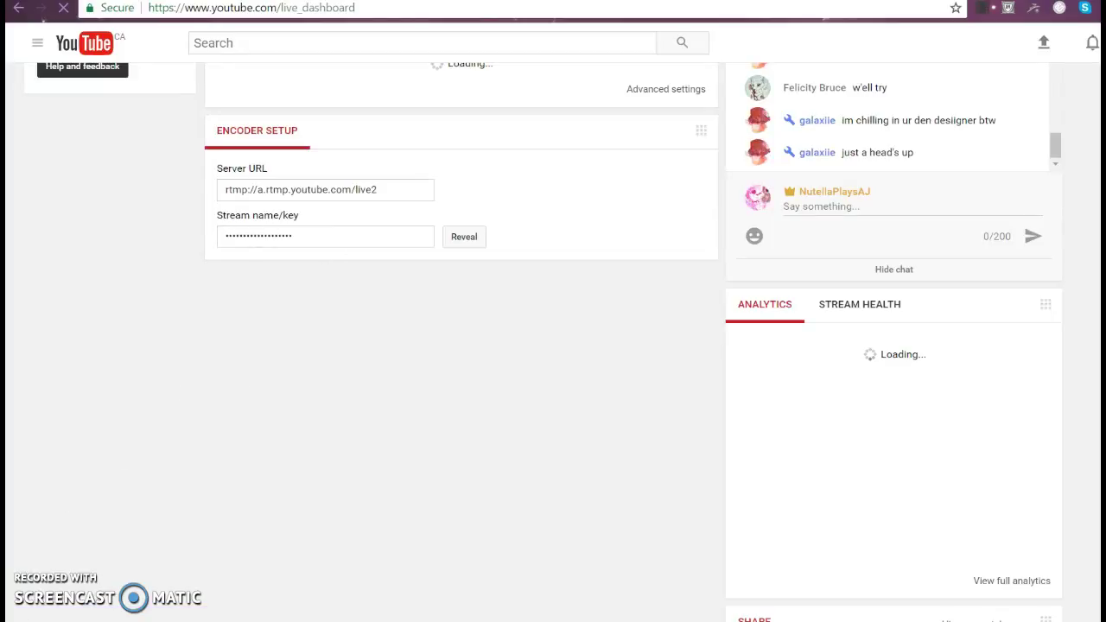
key("alt+Tab")
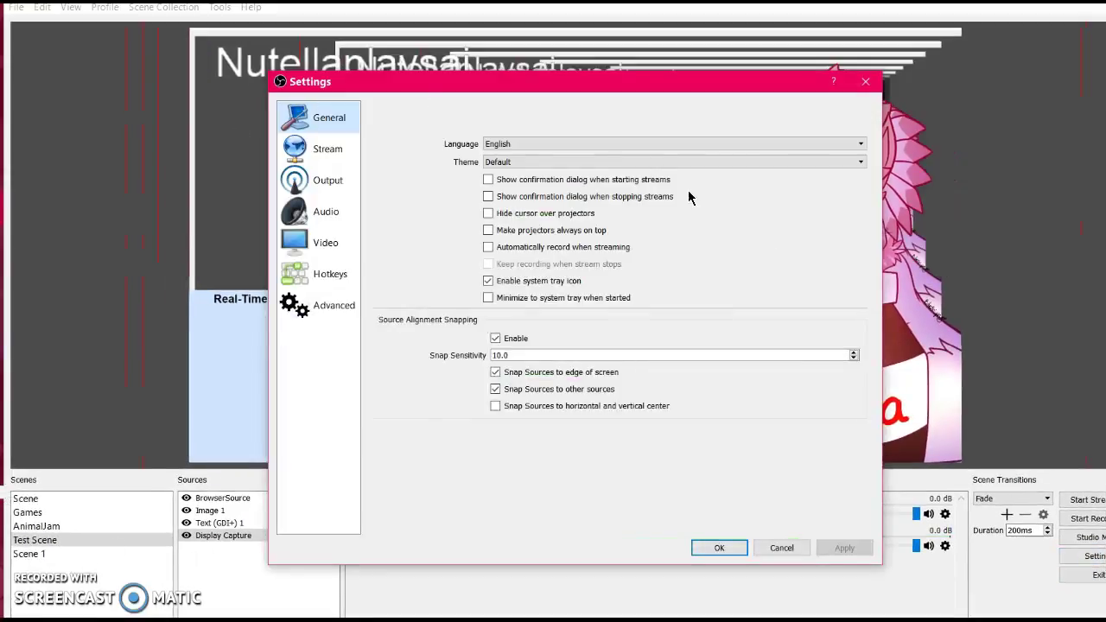
- Set the stream service to YouTube / YouTube Gaming with the stream key filled in
left_click(335, 149)
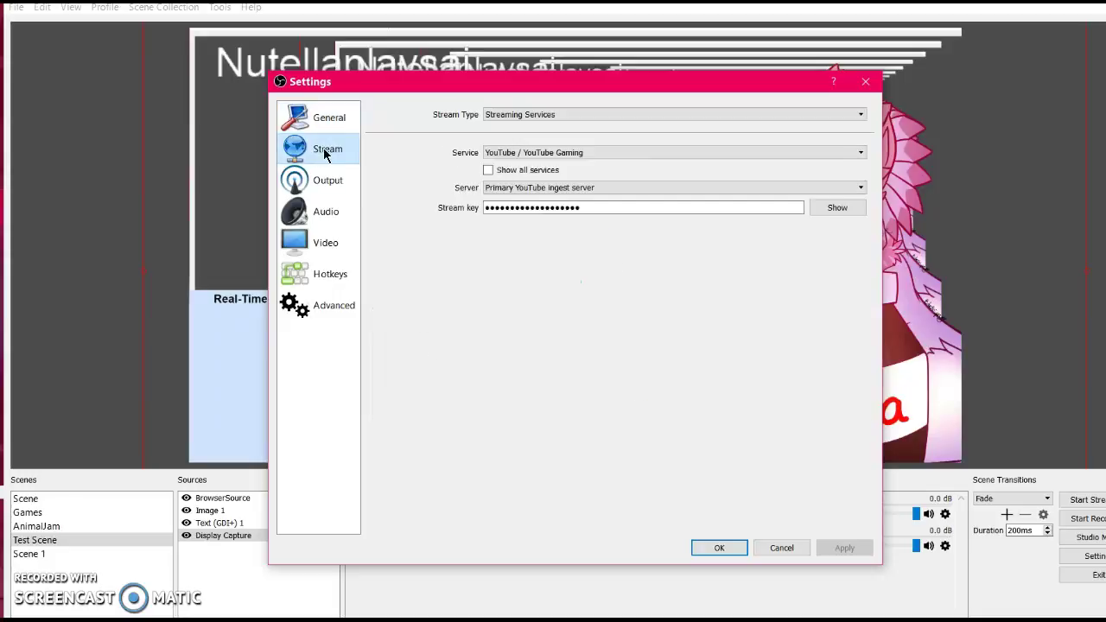
left_click(600, 210)
left_click(542, 153)
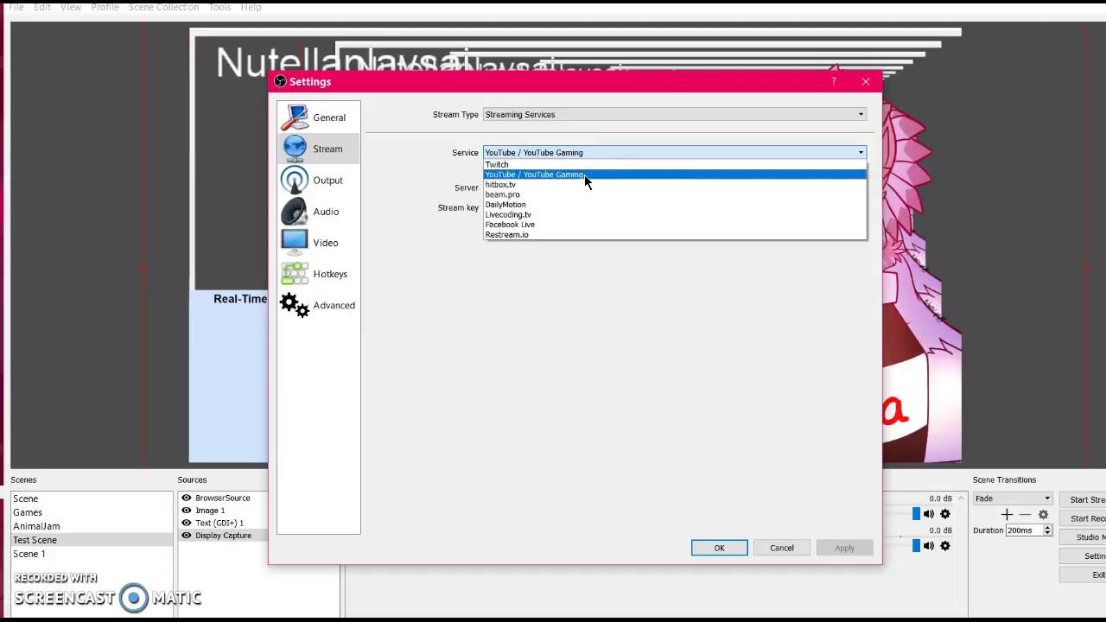
left_click(528, 175)
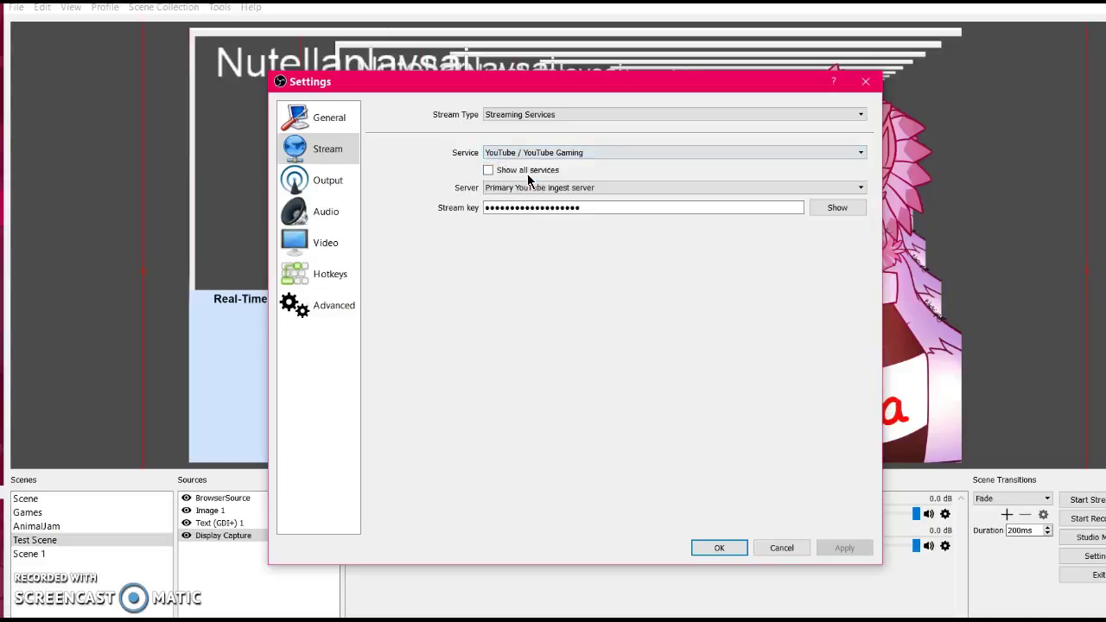
left_click(548, 115)
- Keep Streaming Services as stream type, review Output, Audio, Video and Advanced pages, then confirm with OK
left_click(548, 115)
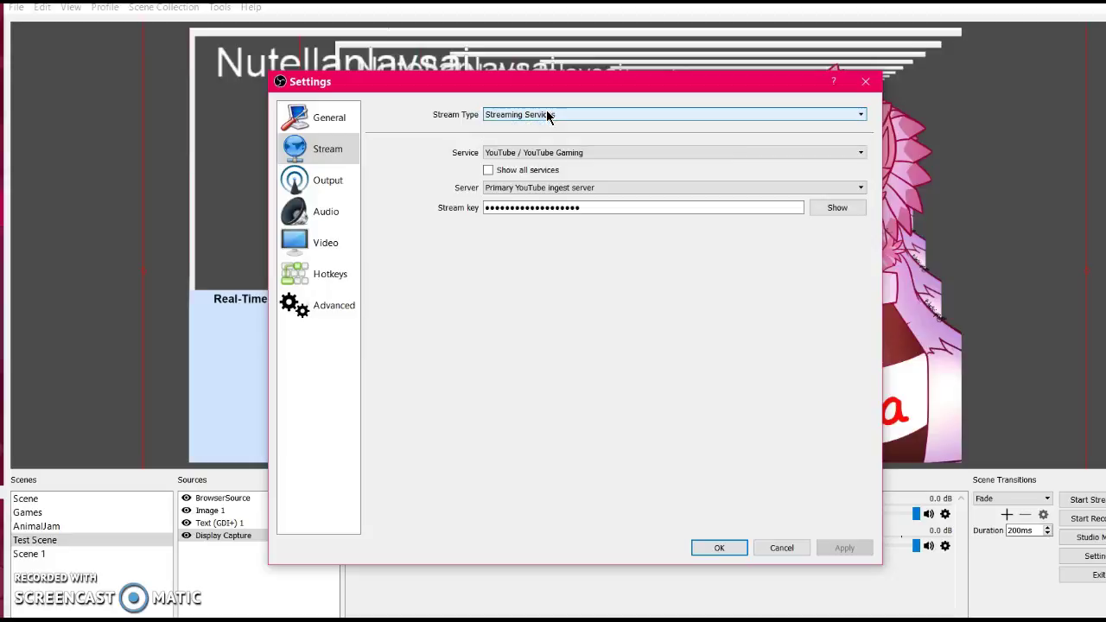
left_click(298, 179)
left_click(314, 219)
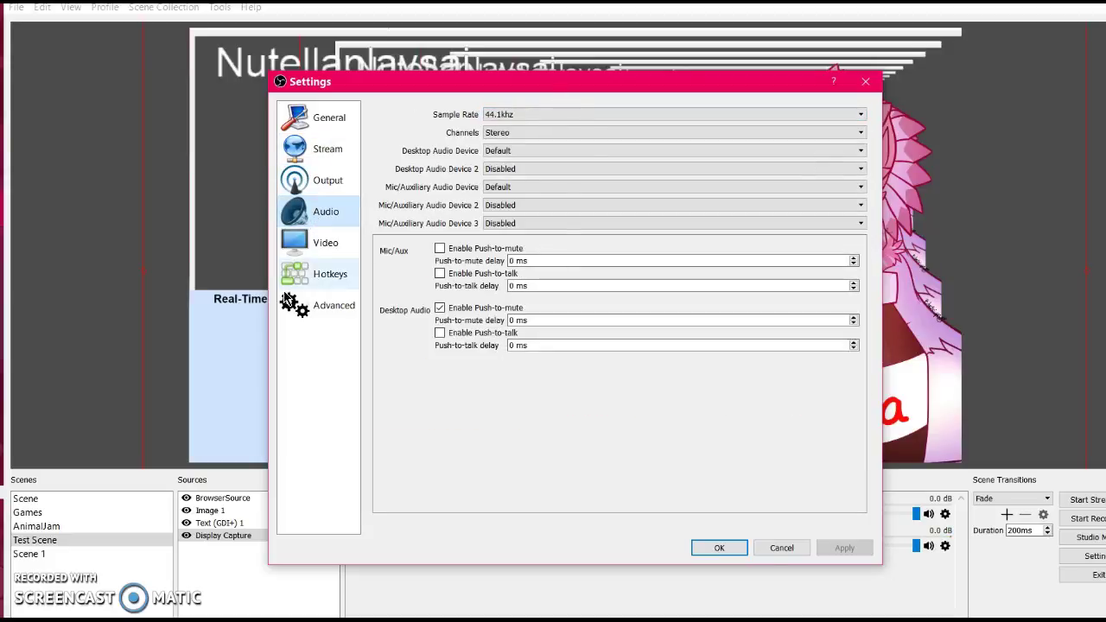
left_click(333, 244)
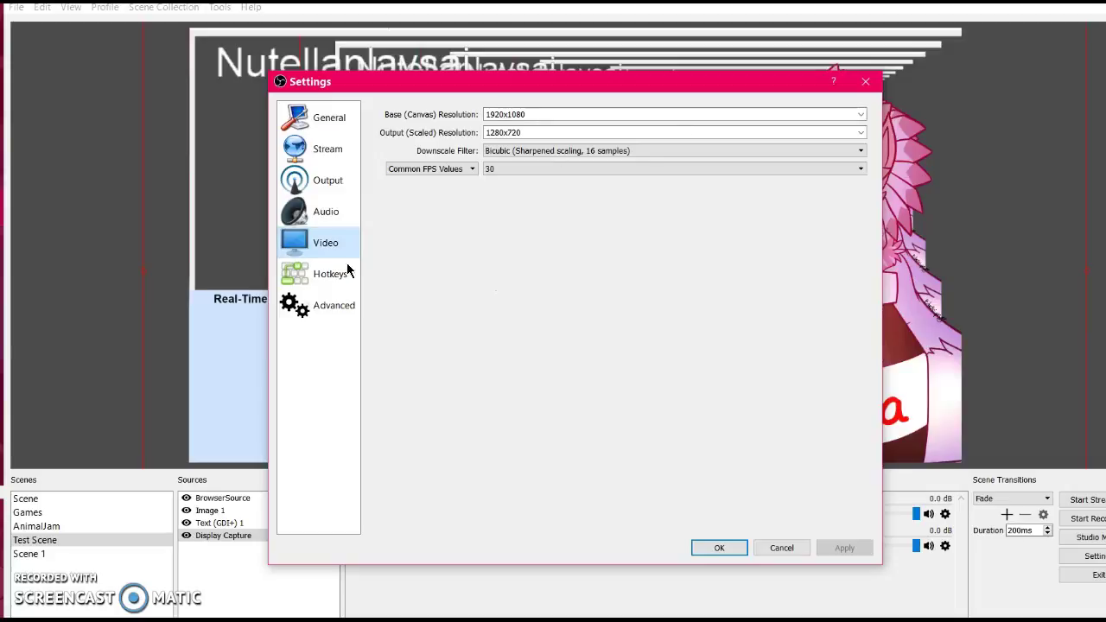
left_click(315, 304)
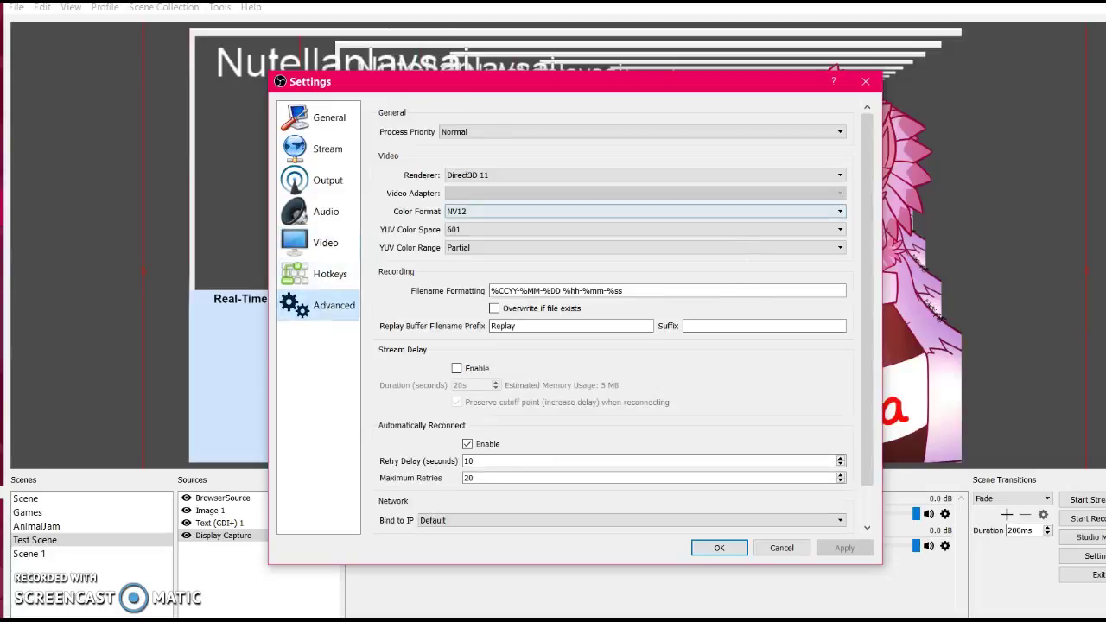
left_click(327, 118)
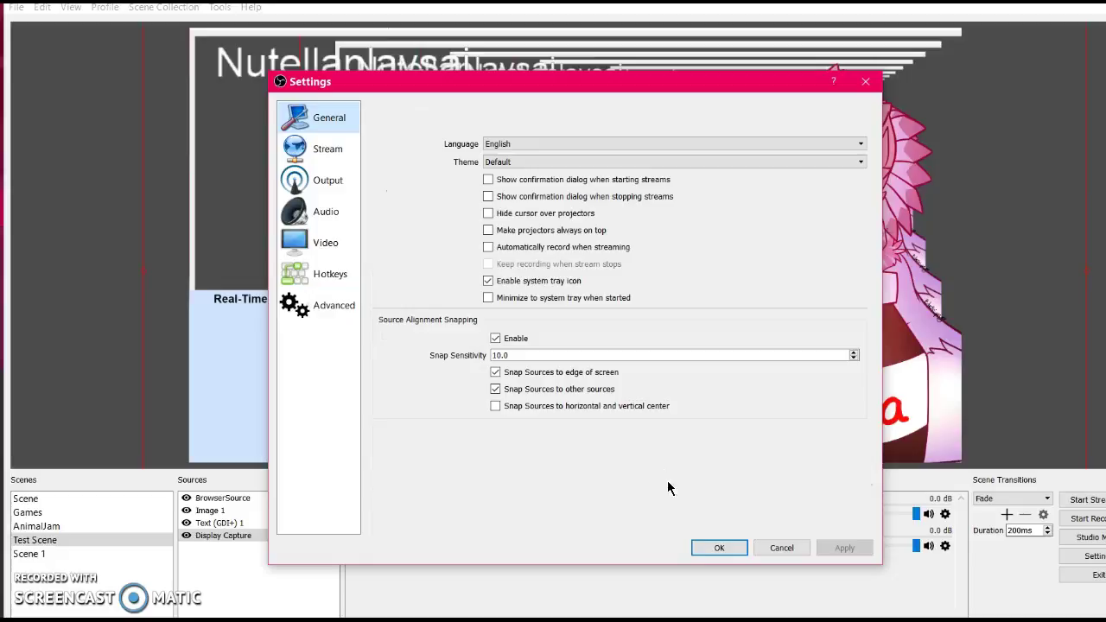
left_click(715, 550)
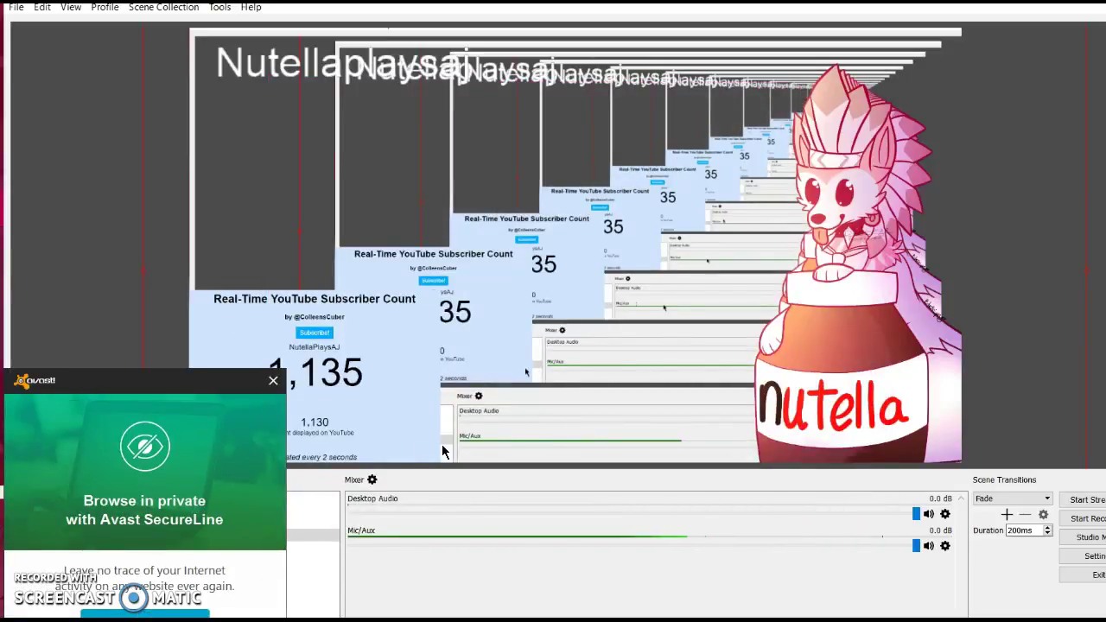
- Dismiss the Avast SecureLine pop-up notification
left_click(273, 381)
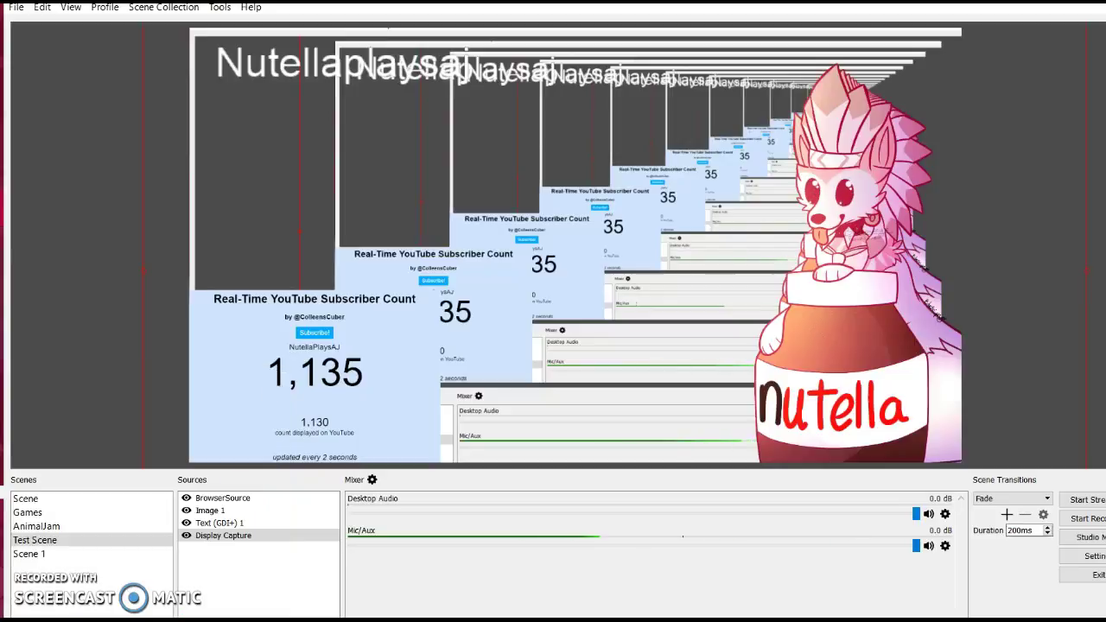